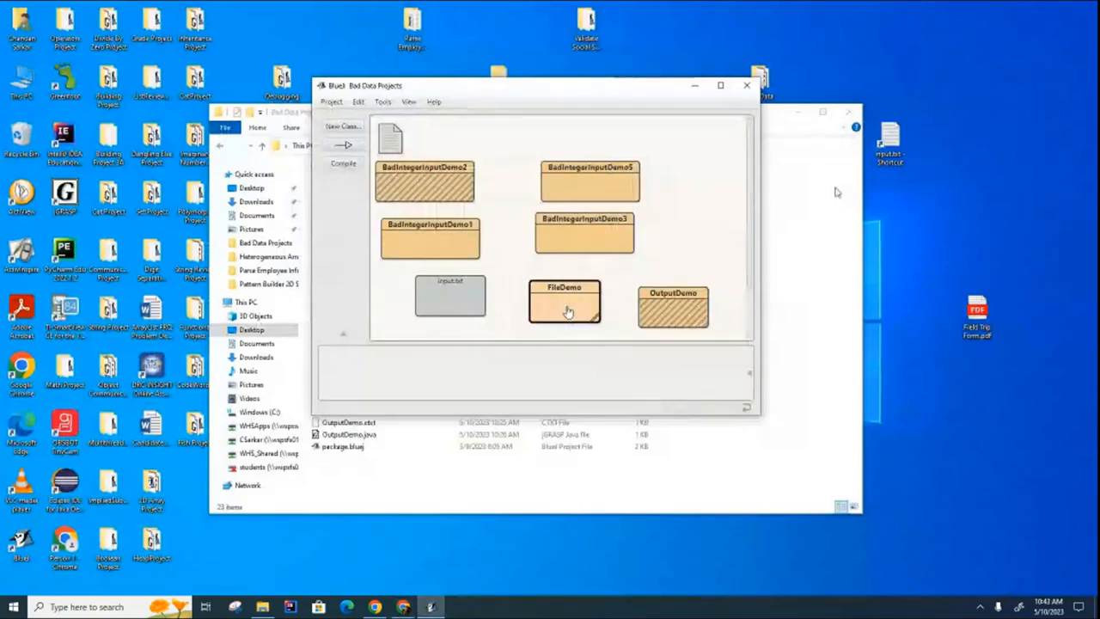
{"action": "scroll", "coordinate": [597, 250], "scroll_direction": "down", "scroll_amount": 2}
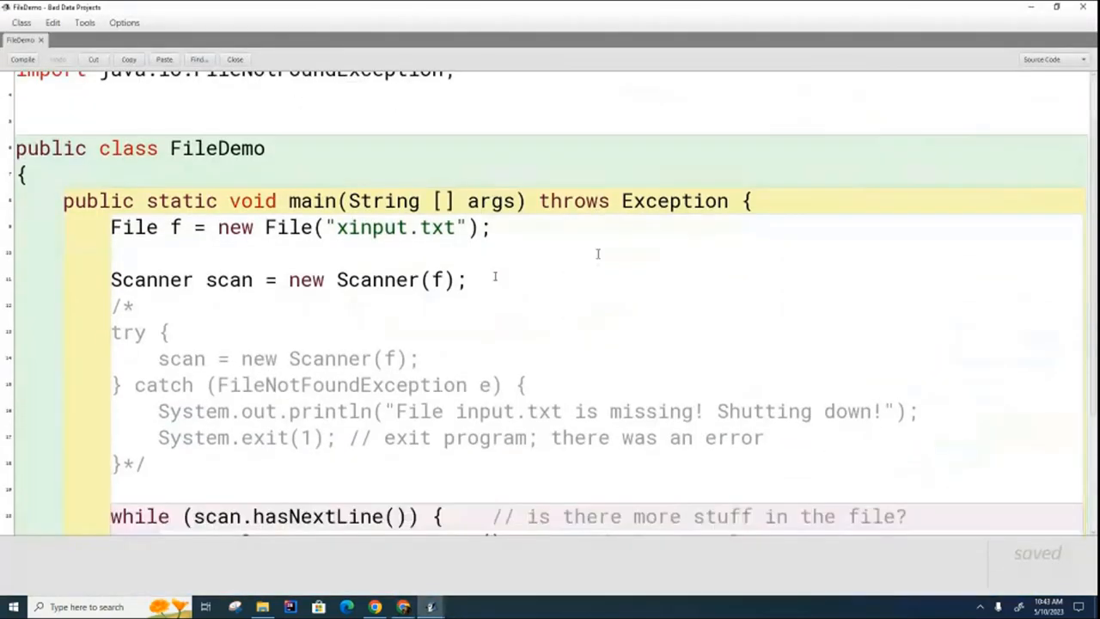
{"action": "scroll", "coordinate": [597, 252], "scroll_direction": "down", "scroll_amount": 2}
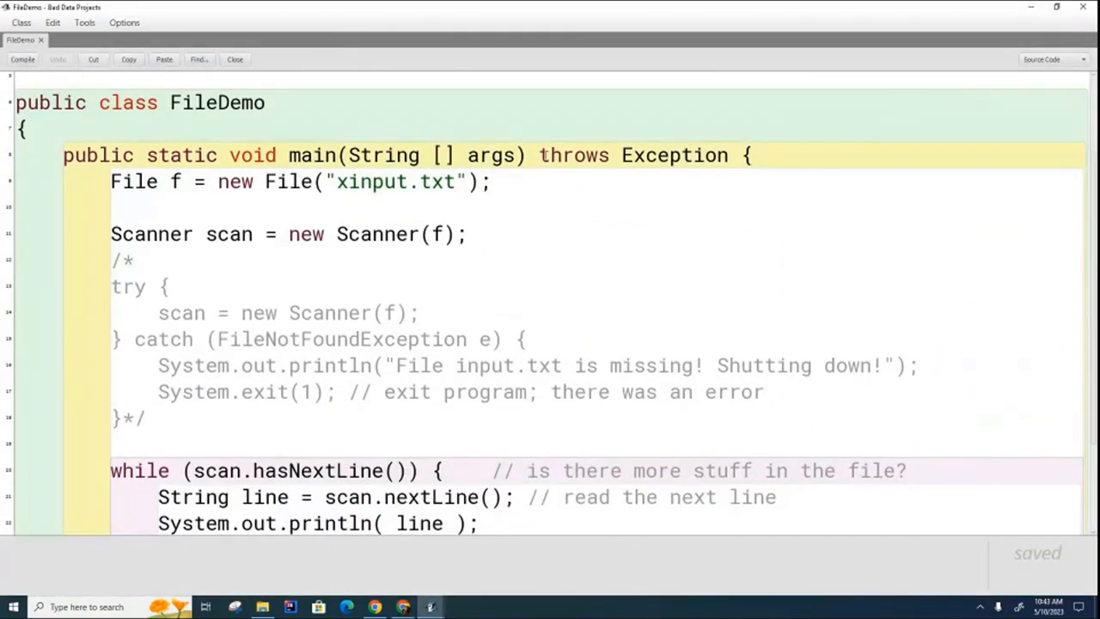
Step: Remove 'throws Exception' and uncomment the try/catch around the Scanner creation in FileDemo
{"action": "left_click_drag", "start_coordinate": [539, 155], "coordinate": [731, 155]}
{"action": "key", "text": "Delete"}
{"action": "left_click", "coordinate": [482, 238]}
{"action": "key", "text": "Delete"}
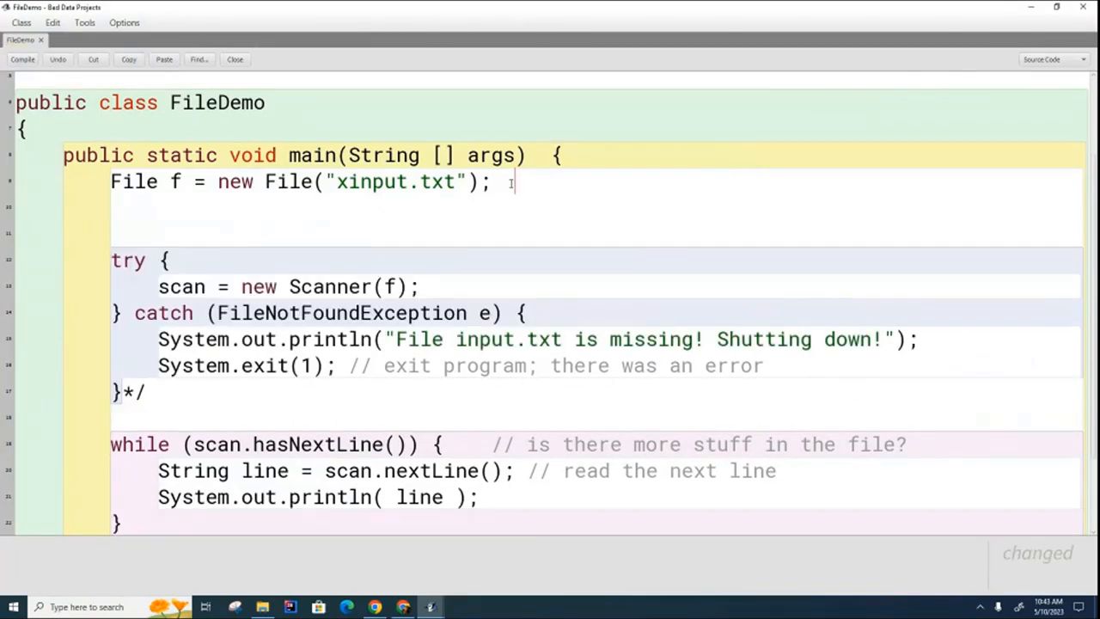
{"action": "left_click_drag", "start_coordinate": [512, 183], "coordinate": [534, 203]}
{"action": "key", "text": "Delete"}
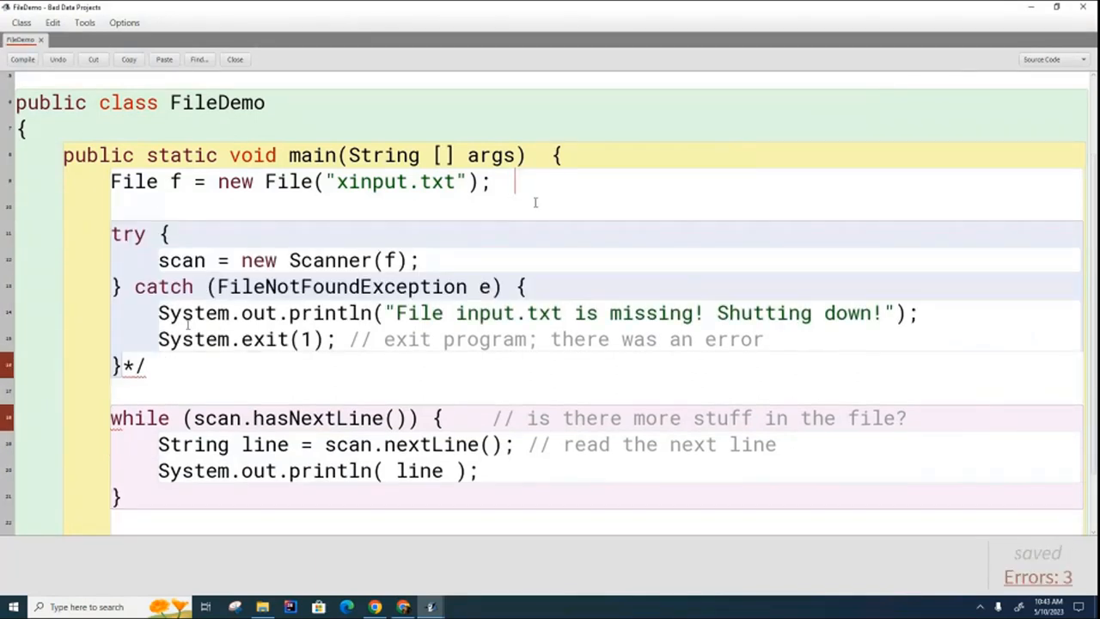
{"action": "key", "text": "BackSpace"}
{"action": "key", "text": "BackSpace"}
{"action": "left_click", "coordinate": [495, 216]}
{"action": "type", "text": "Scanner scan = null;"}
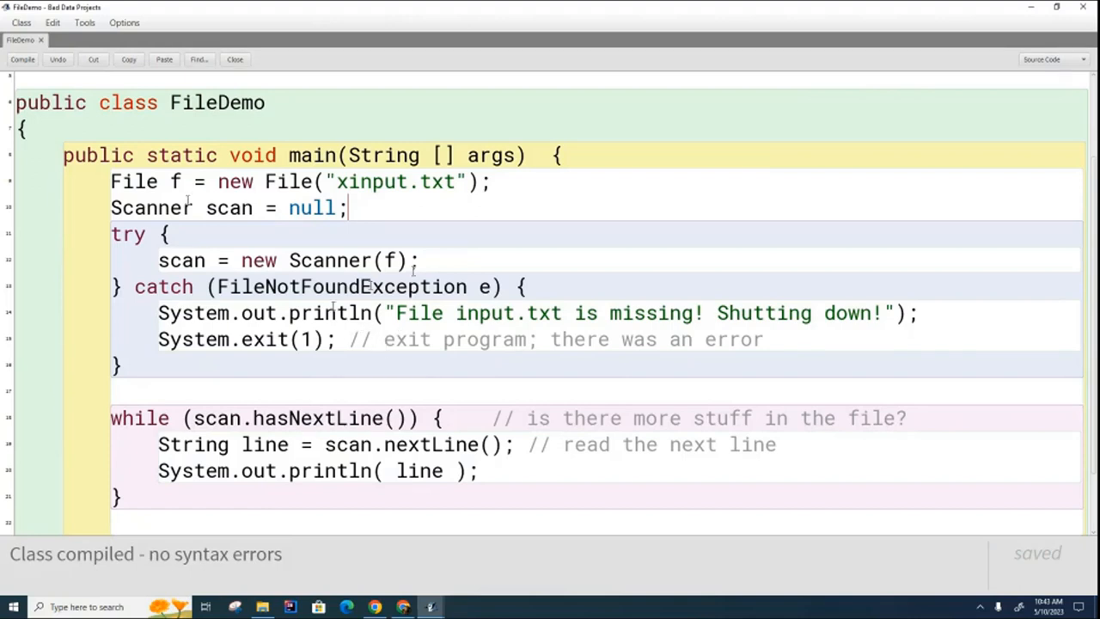
{"action": "scroll", "coordinate": [413, 296], "scroll_direction": "down", "scroll_amount": 1}
{"action": "left_click_drag", "start_coordinate": [396, 290], "coordinate": [658, 290]}
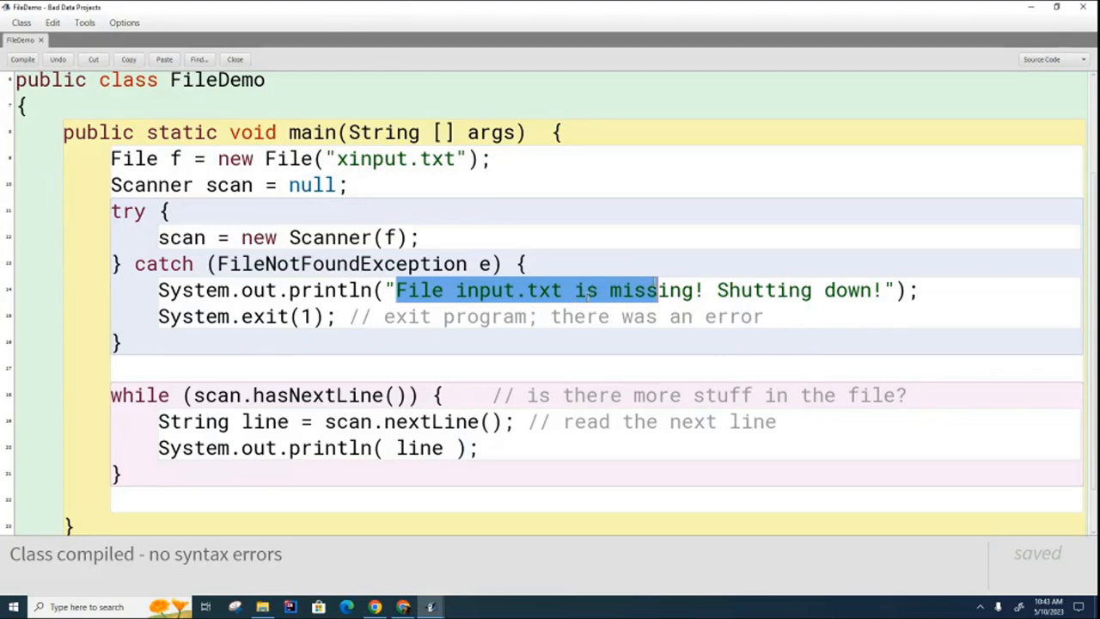
{"action": "left_click_drag", "start_coordinate": [158, 316], "coordinate": [351, 320]}
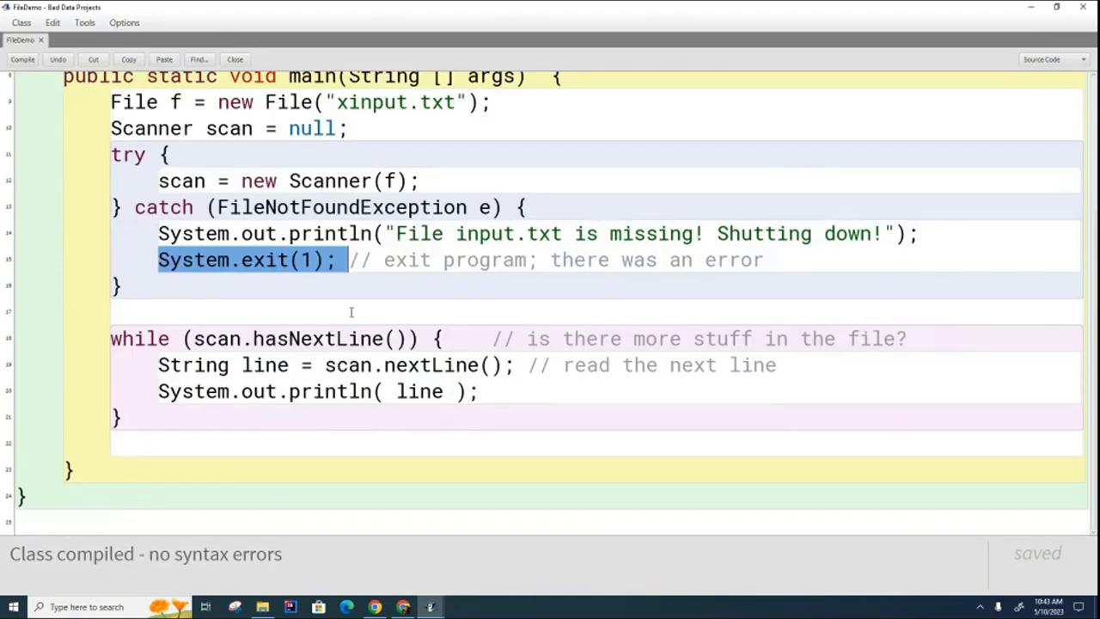
{"action": "scroll", "coordinate": [353, 318], "scroll_direction": "down", "scroll_amount": 2}
{"action": "left_click", "coordinate": [353, 308]}
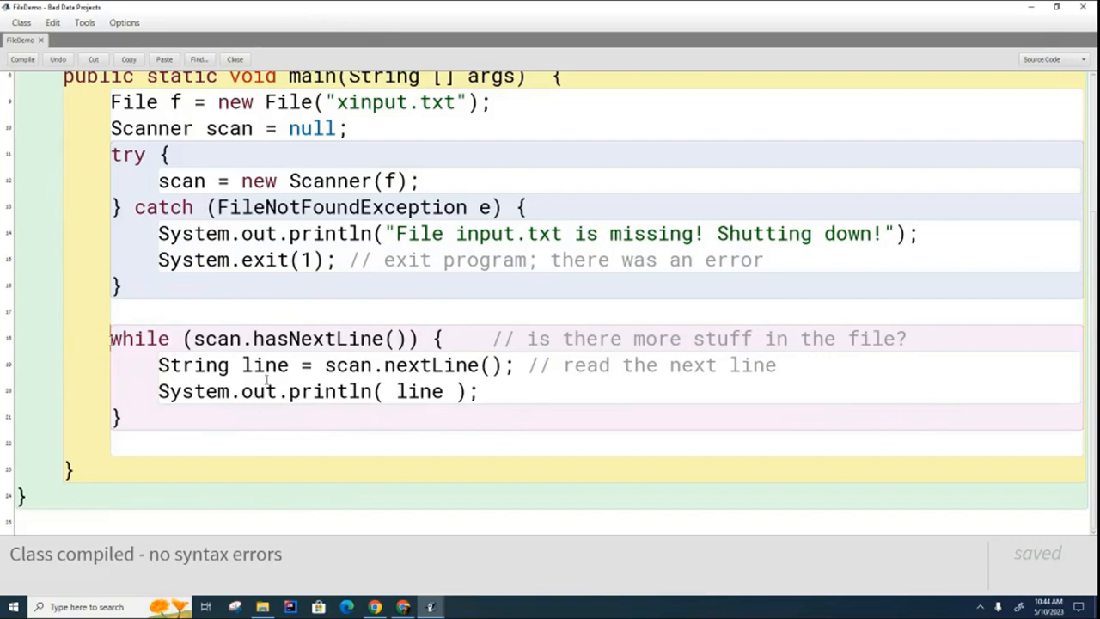
{"action": "left_click", "coordinate": [169, 365]}
{"action": "left_click_drag", "start_coordinate": [193, 339], "coordinate": [397, 340]}
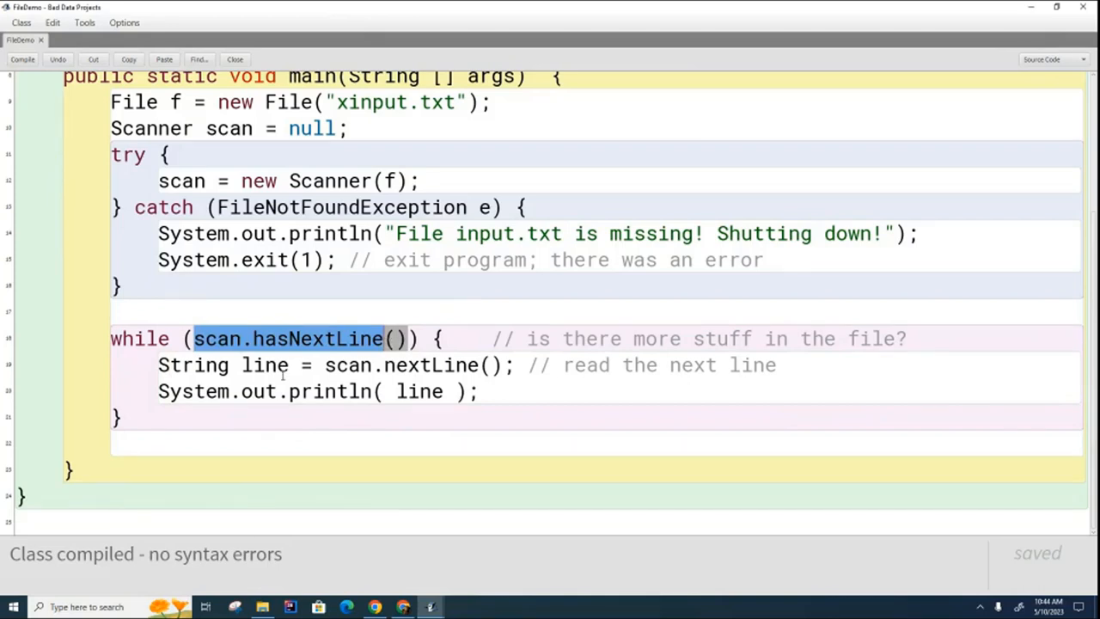
{"action": "left_click", "coordinate": [509, 420]}
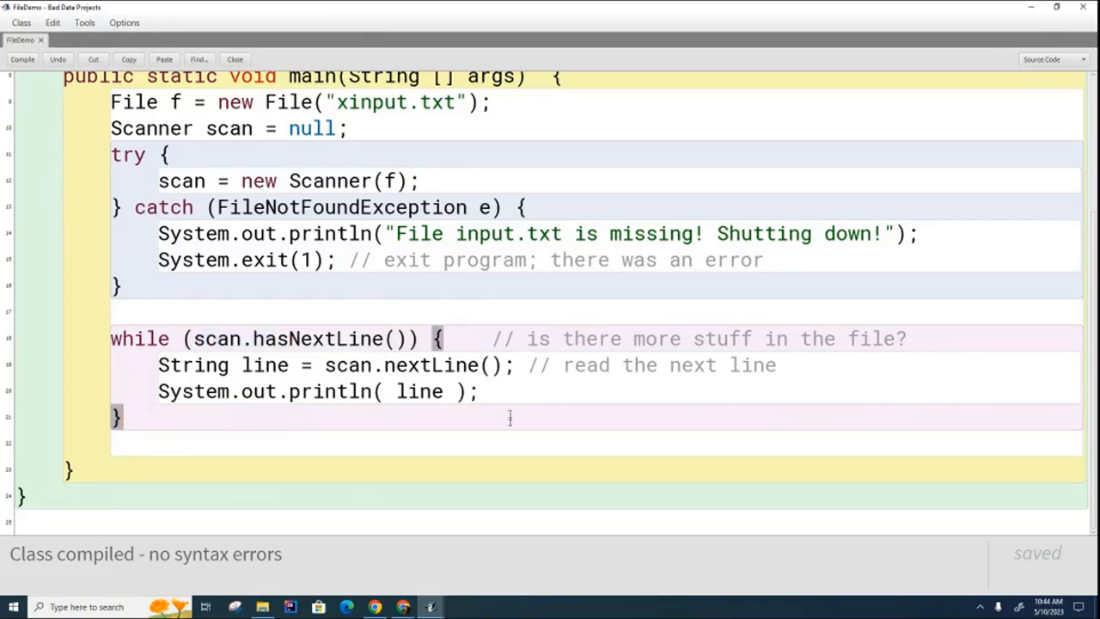
{"action": "left_click_drag", "start_coordinate": [325, 365], "coordinate": [512, 365]}
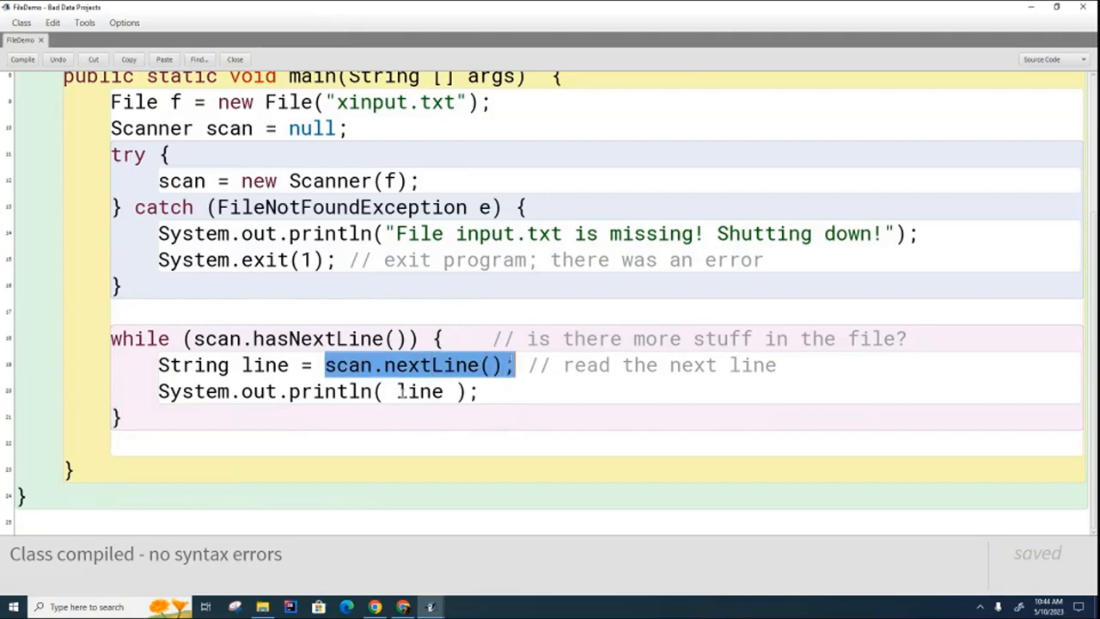
{"action": "left_click_drag", "start_coordinate": [400, 391], "coordinate": [447, 393]}
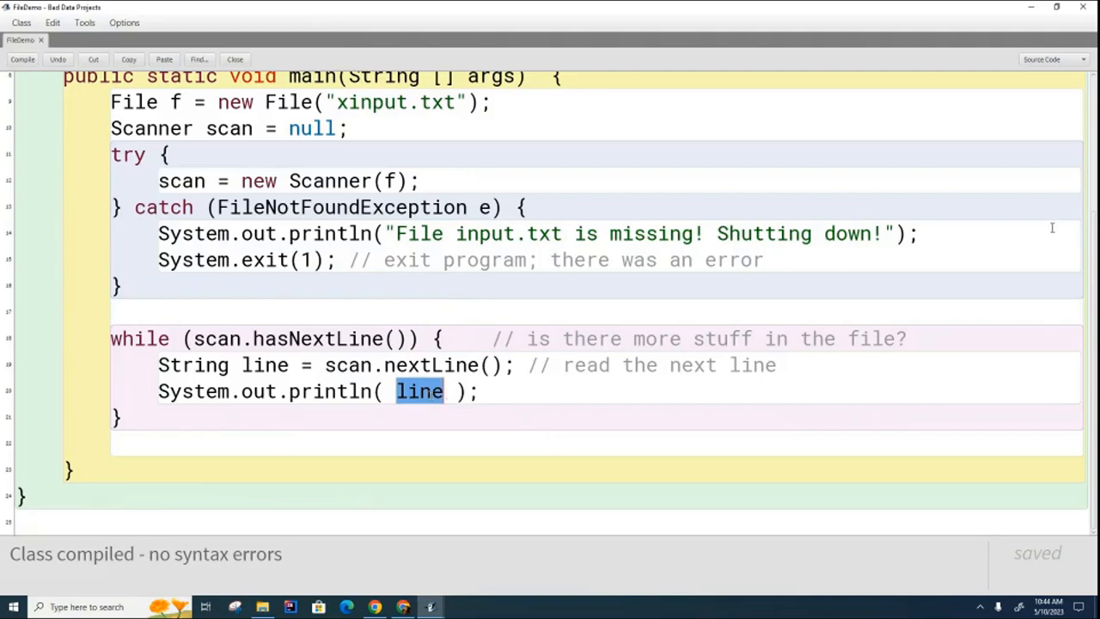
Step: Create a new WriteDemo class in the project and open its source code
{"action": "left_click", "coordinate": [1031, 10]}
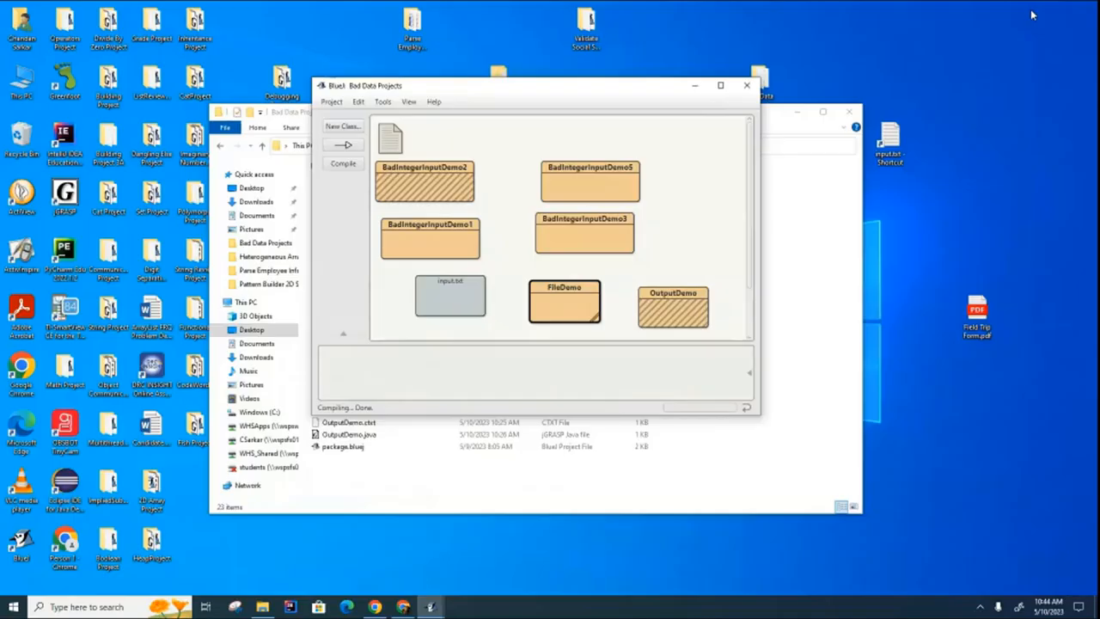
{"action": "key", "text": "ctrl+n"}
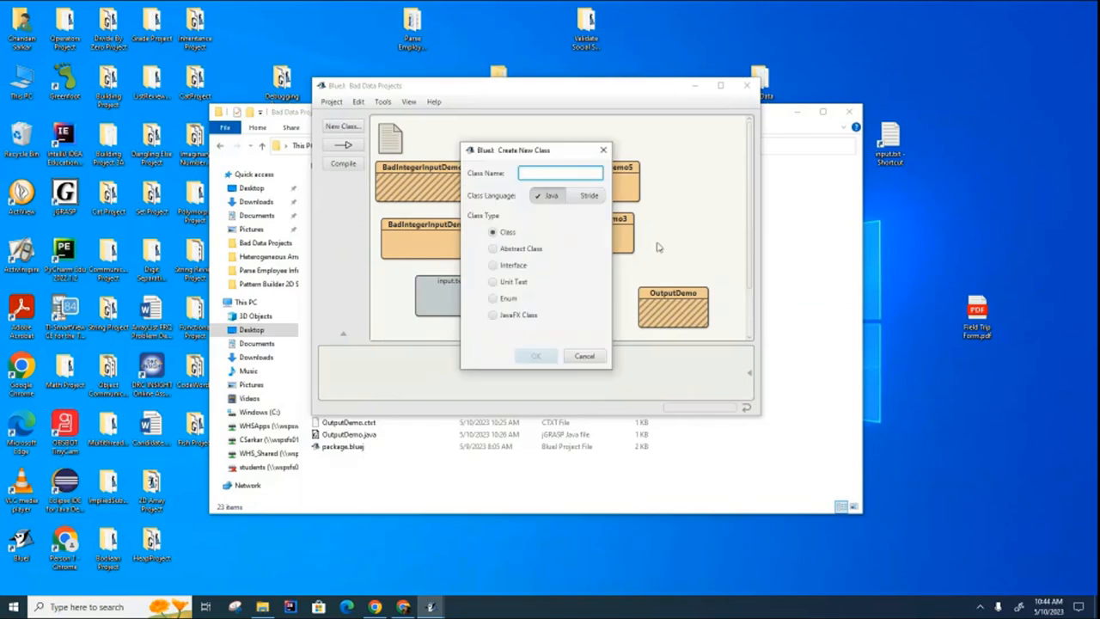
{"action": "type", "text": "WriteDem"}
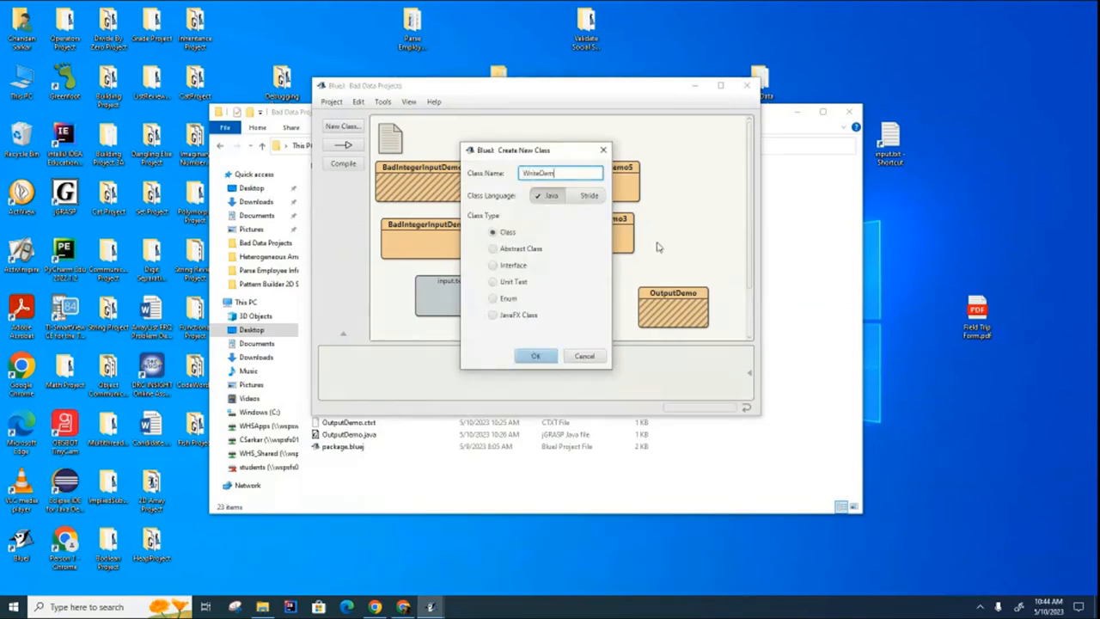
{"action": "type", "text": "o"}
{"action": "key", "text": "Return"}
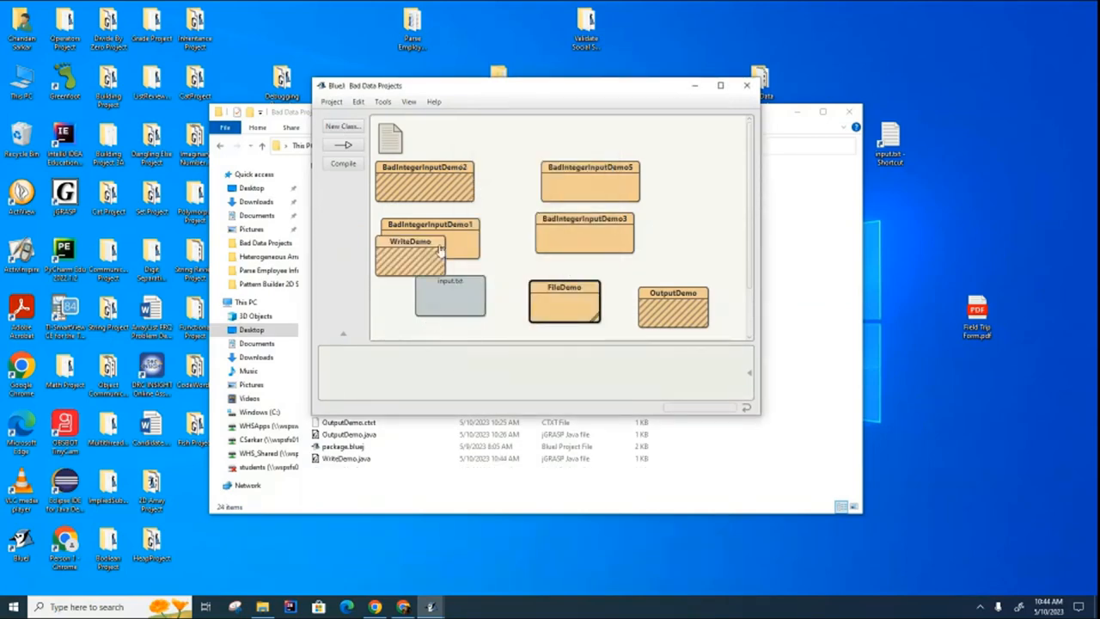
{"action": "left_click_drag", "start_coordinate": [440, 249], "coordinate": [705, 159]}
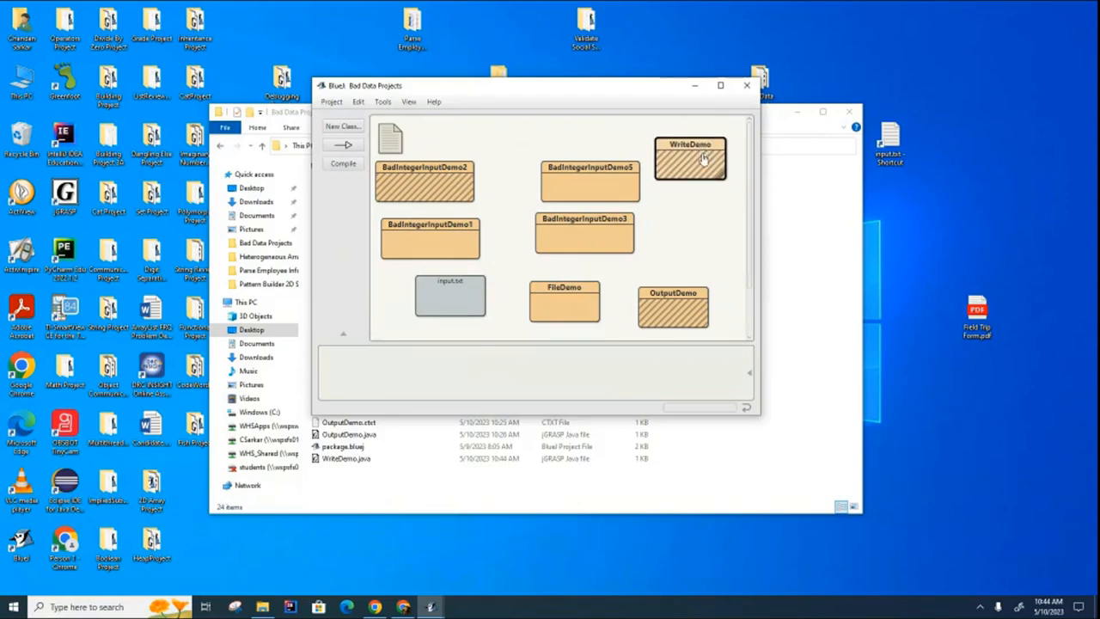
{"action": "double_click", "coordinate": [704, 158]}
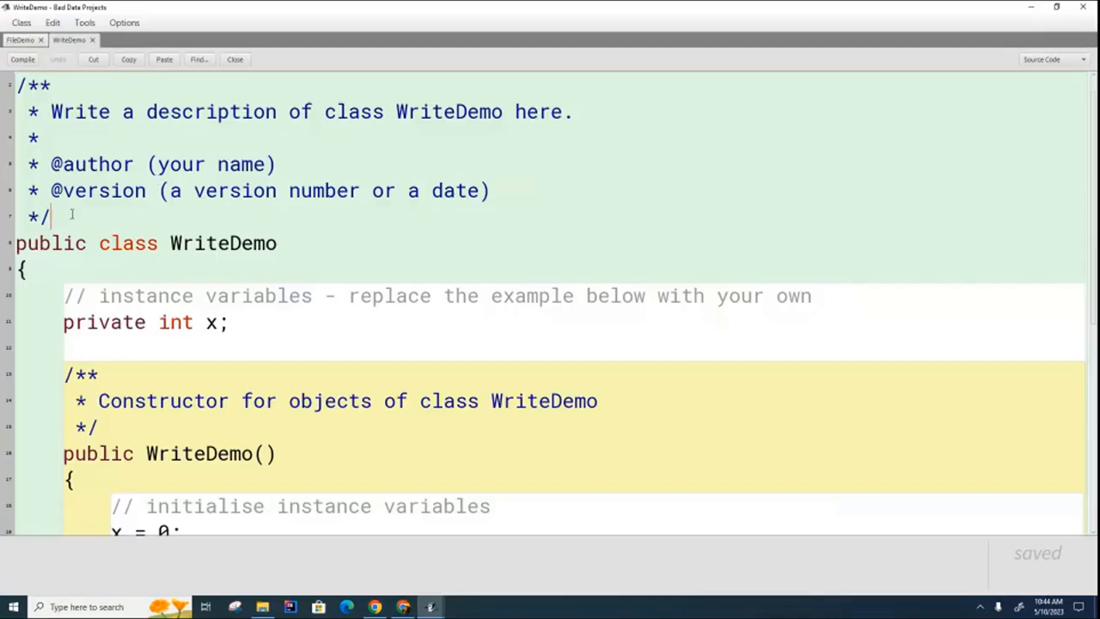
Step: Delete the template comment, field, constructor and method, leaving an empty WriteDemo class
{"action": "left_click_drag", "start_coordinate": [71, 214], "coordinate": [17, 77]}
{"action": "key", "text": "Delete"}
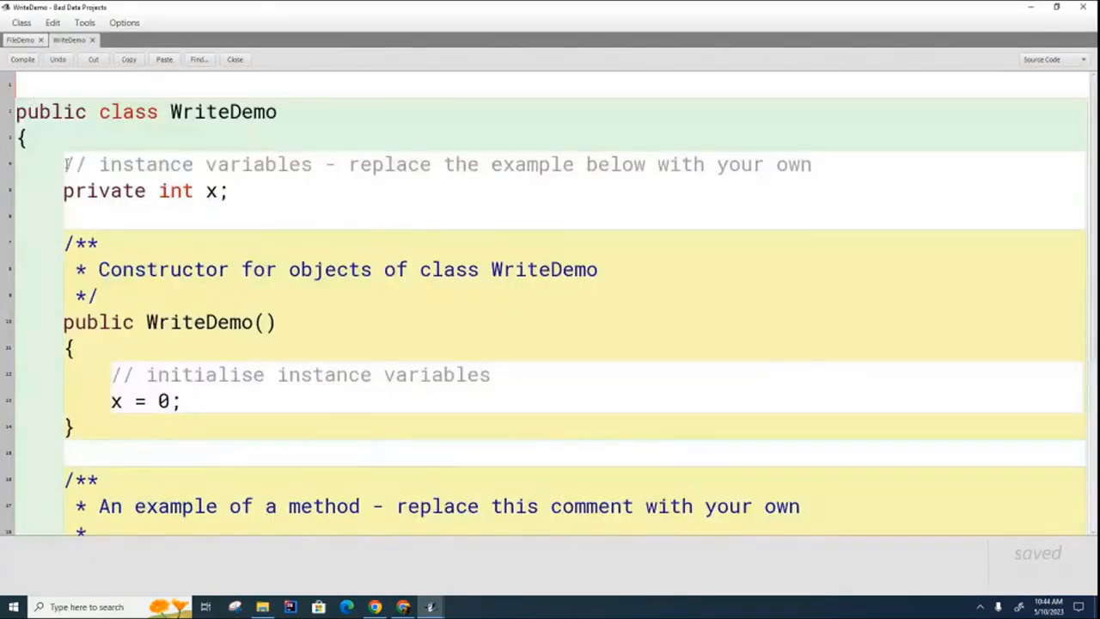
{"action": "left_click_drag", "start_coordinate": [66, 164], "coordinate": [383, 463]}
{"action": "key", "text": "Delete"}
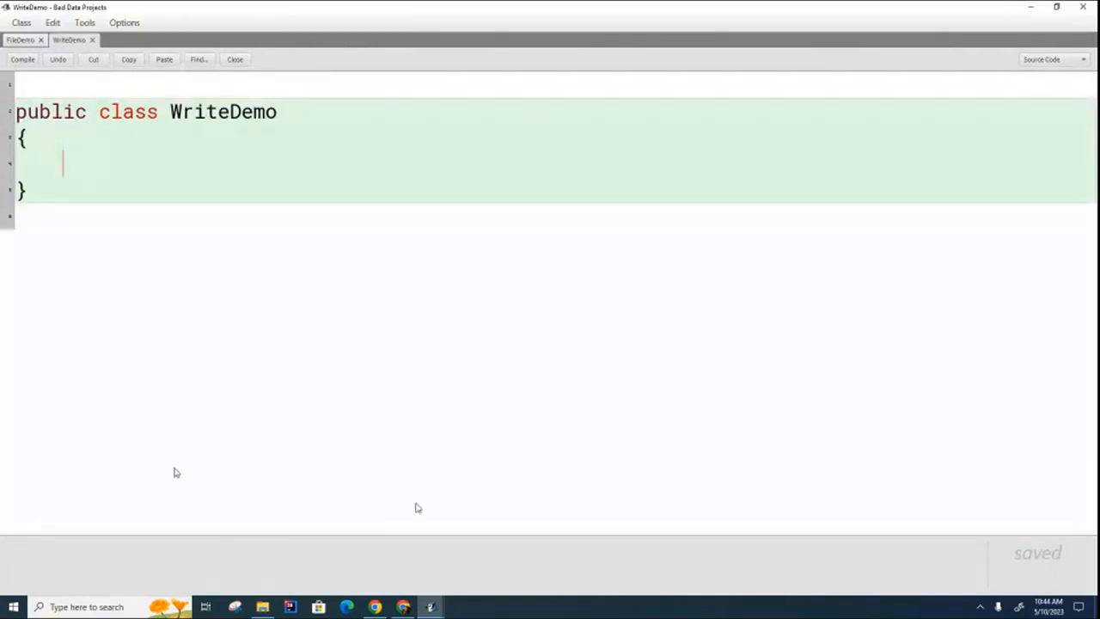
{"action": "left_click", "coordinate": [262, 607]}
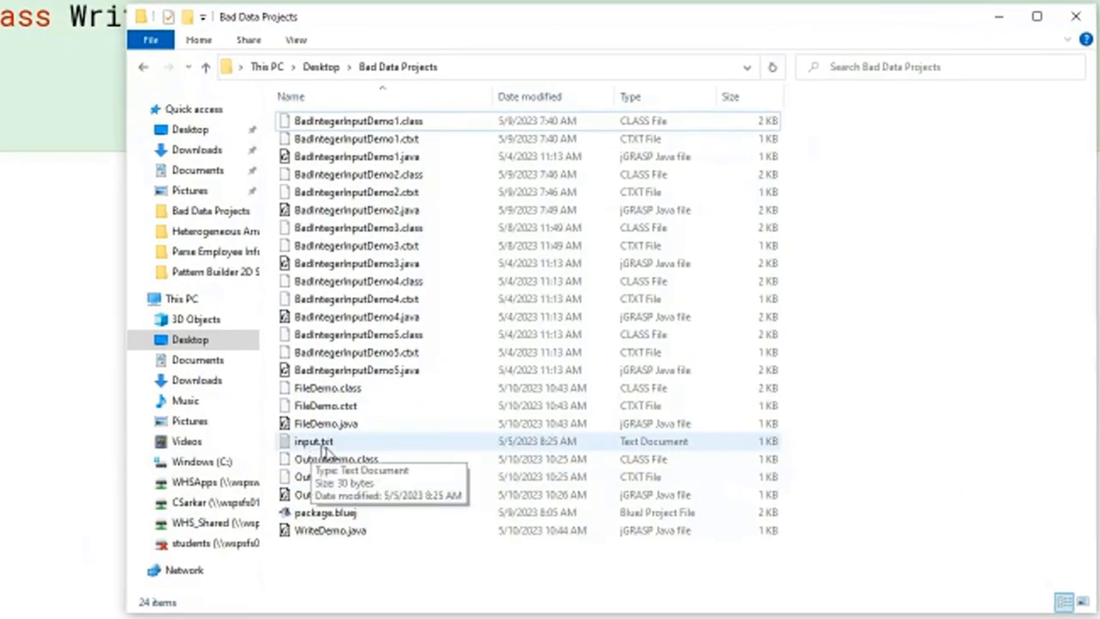
Step: Select input.txt in the Bad Data Projects folder
{"action": "left_click", "coordinate": [322, 447]}
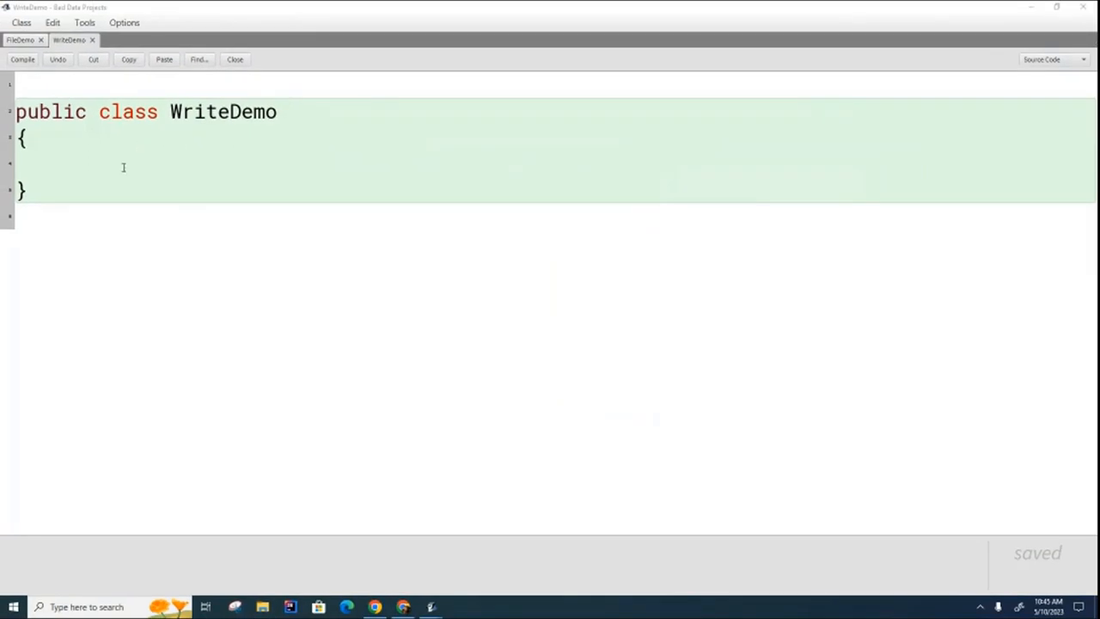
Step: Declare File f = new File("output.txt") in main and import java.io.File via the quick-fix
{"action": "left_click", "coordinate": [122, 162]}
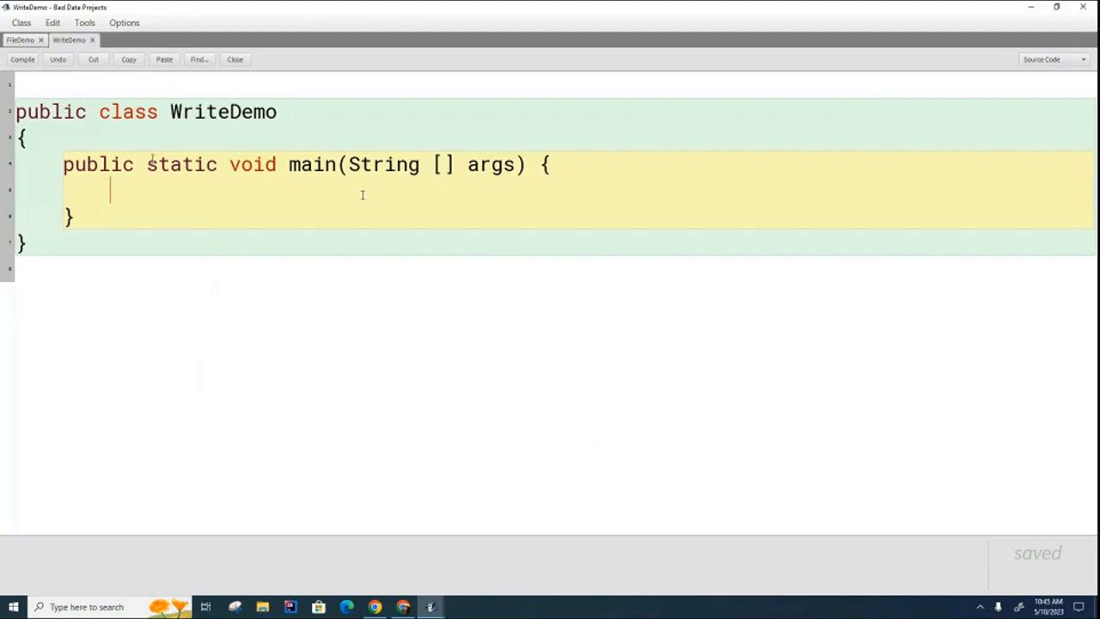
{"action": "type", "text": "File f = new File(\"output.txt\");"}
{"action": "left_click", "coordinate": [303, 252]}
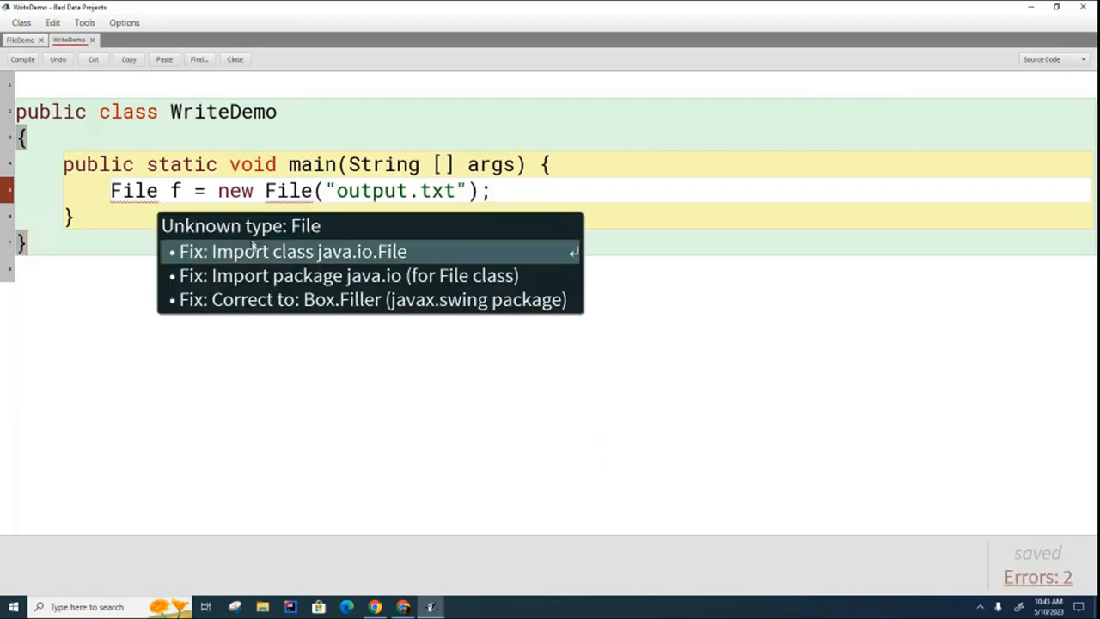
{"action": "left_click", "coordinate": [253, 248]}
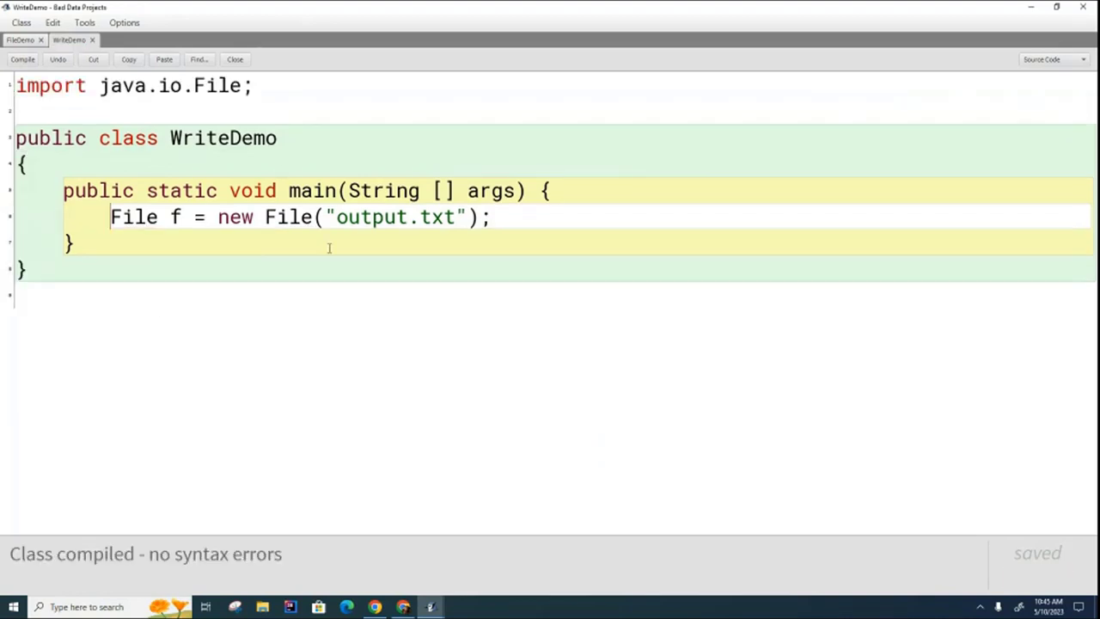
{"action": "left_click", "coordinate": [502, 217]}
{"action": "key", "text": "Return"}
{"action": "type", "text": "PrintWriter pw = new PrintWriter(f);"}
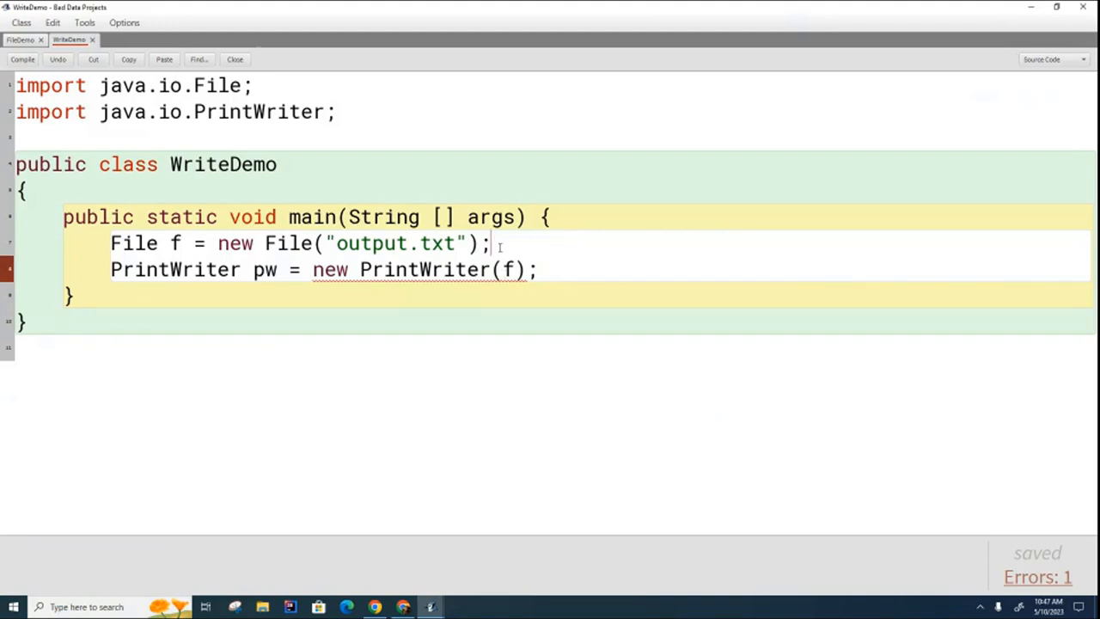
Step: Wrap the PrintWriter creation in a try block, indenting it inside the braces
{"action": "key", "text": "Return"}
{"action": "type", "text": "try "}
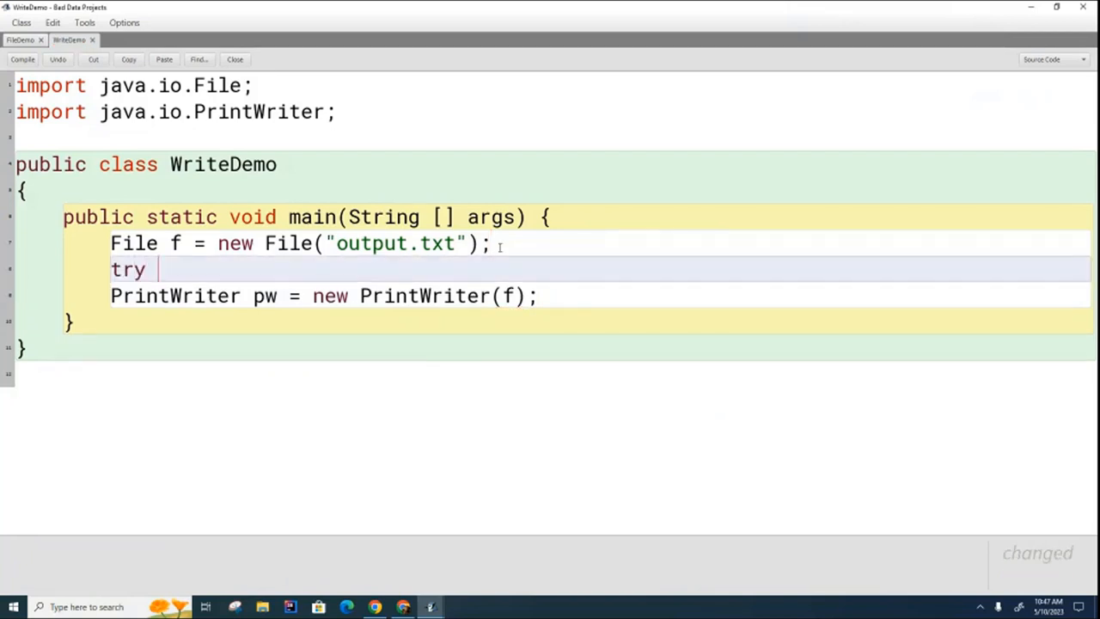
{"action": "type", "text": "{"}
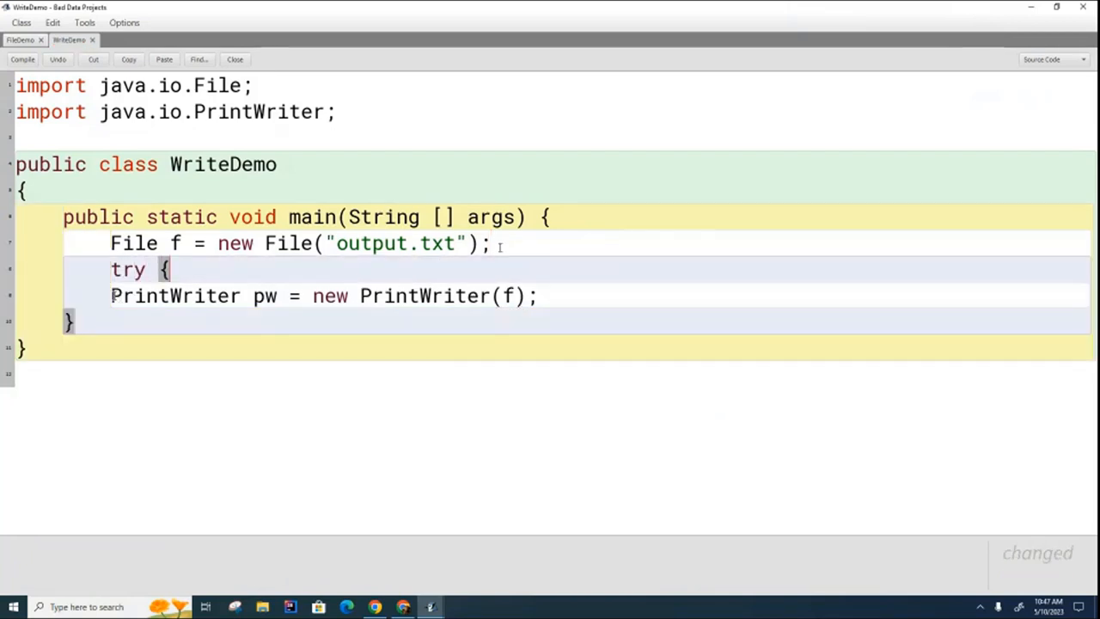
{"action": "left_click", "coordinate": [115, 297]}
{"action": "key", "text": "Tab"}
{"action": "left_click", "coordinate": [613, 299]}
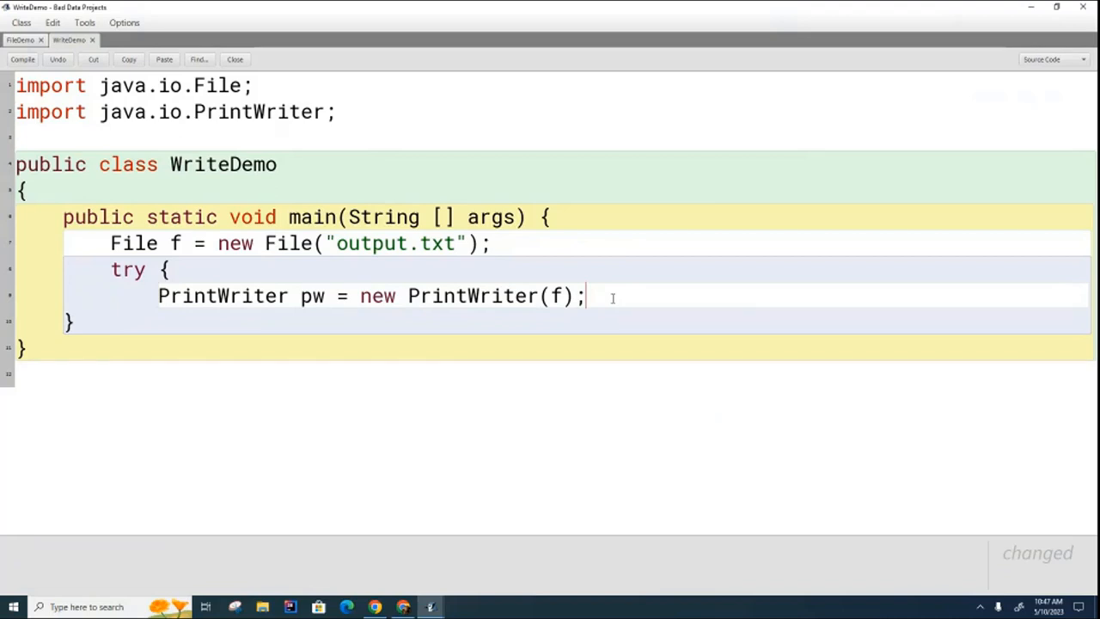
{"action": "key", "text": "Return"}
{"action": "type", "text": "}"}
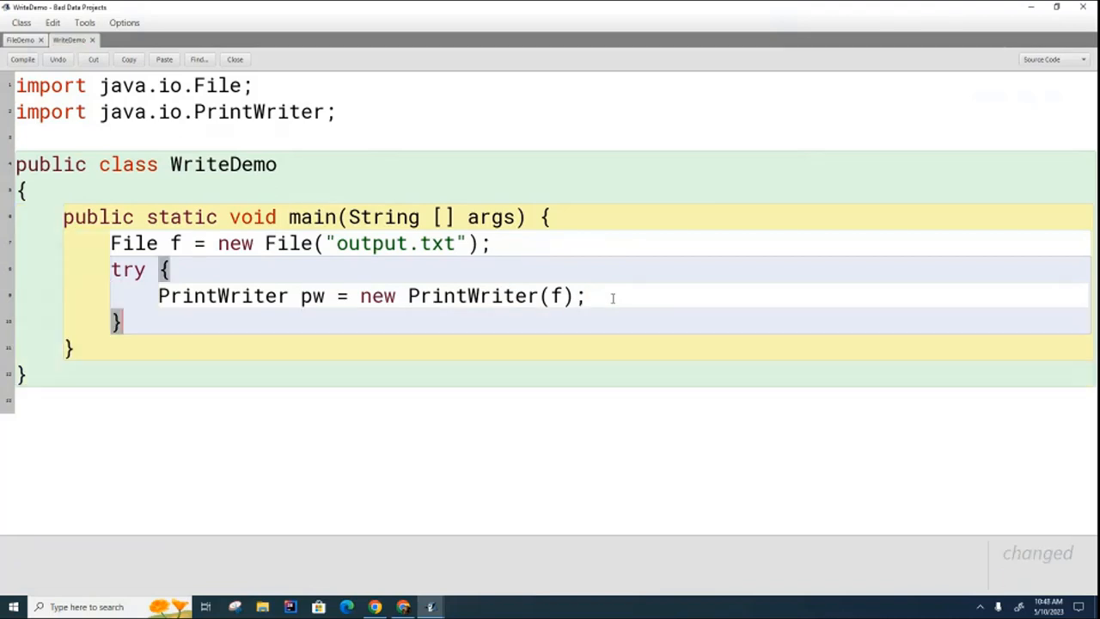
Step: Declare PrintWriter pw = null before the try and drop the duplicate type inside it
{"action": "left_click", "coordinate": [494, 243]}
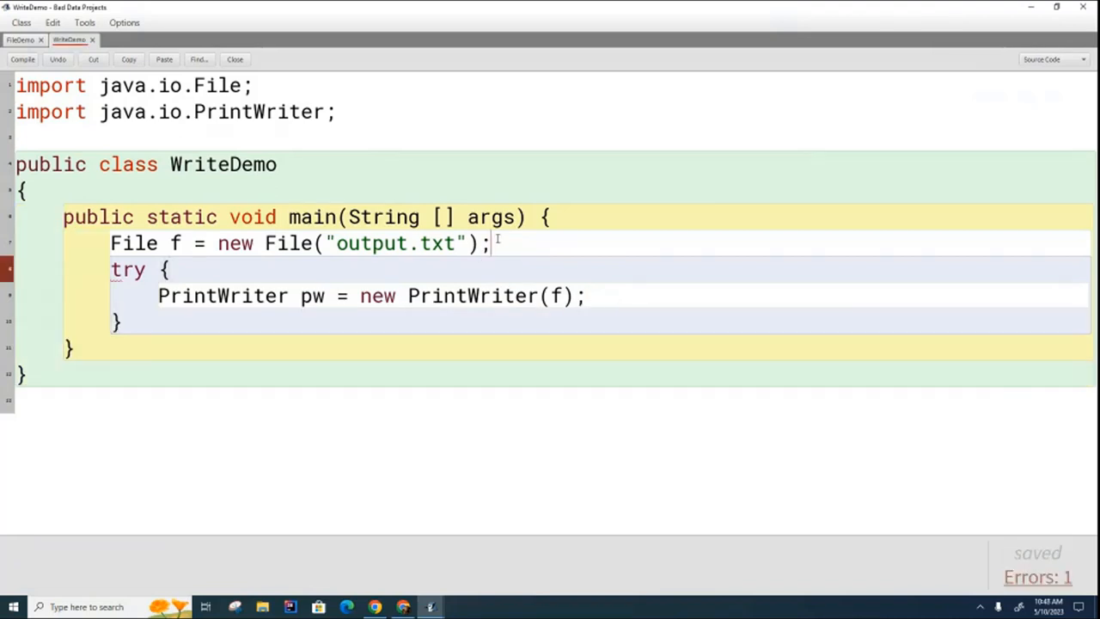
{"action": "key", "text": "Return"}
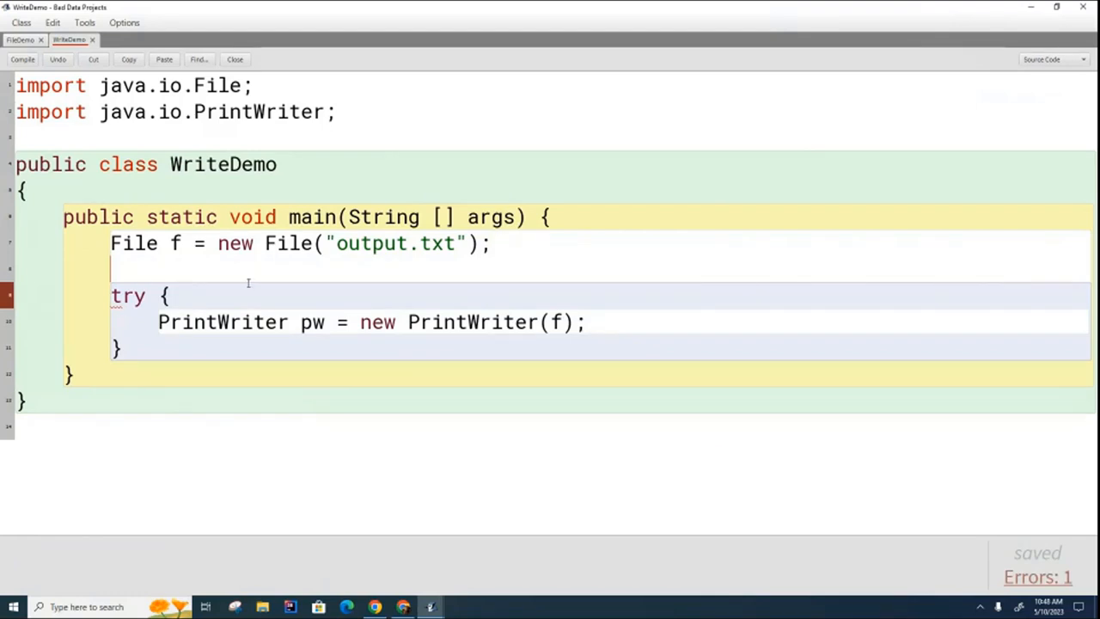
{"action": "type", "text": "Pri"}
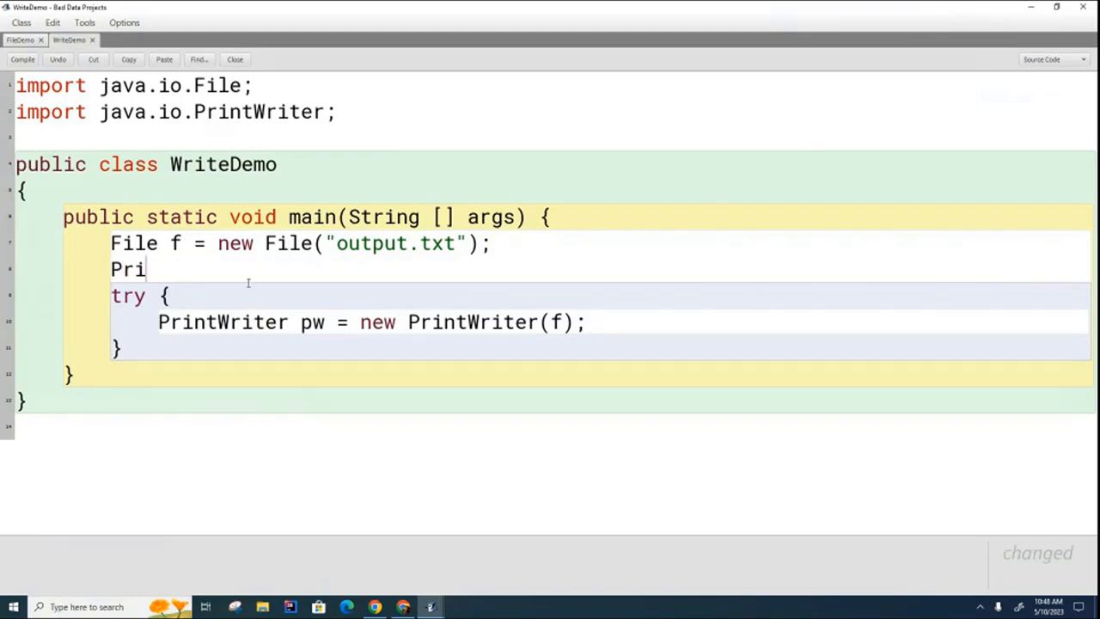
{"action": "type", "text": "ntWriter pw = null;"}
{"action": "left_click_drag", "start_coordinate": [293, 322], "coordinate": [158, 321]}
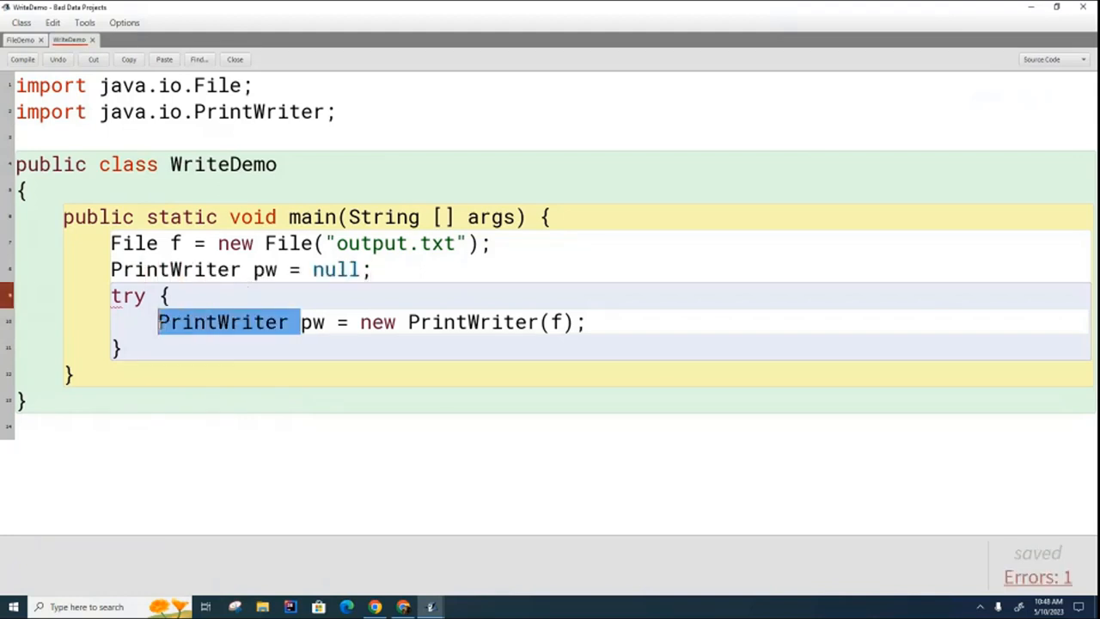
{"action": "key", "text": "BackSpace"}
{"action": "left_click", "coordinate": [223, 371]}
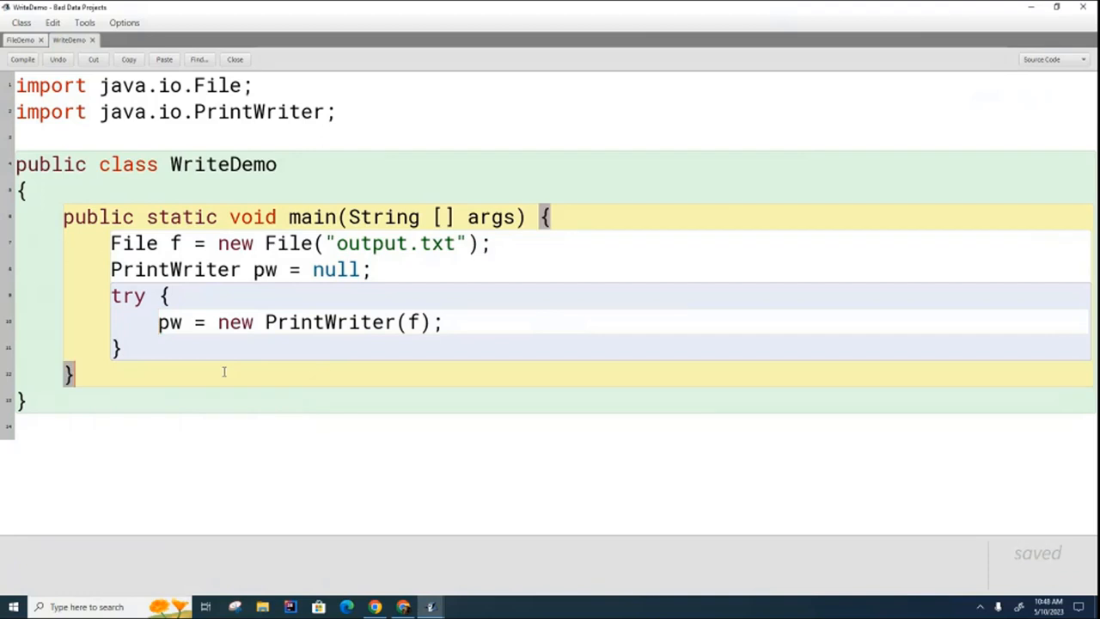
{"action": "left_click", "coordinate": [189, 348]}
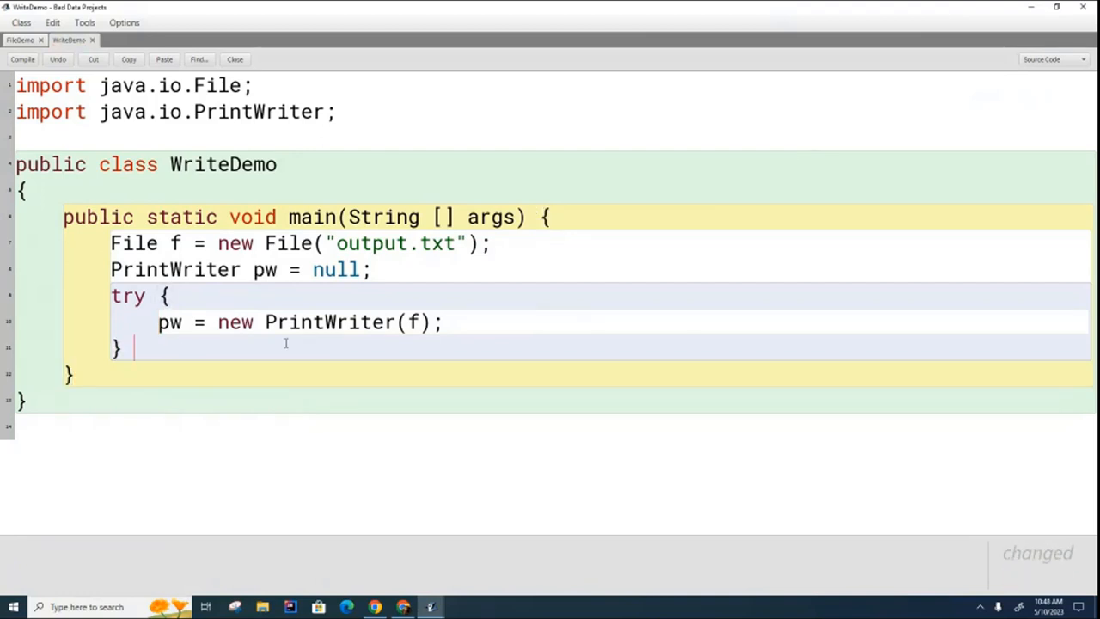
{"action": "type", "text": "catch ("}
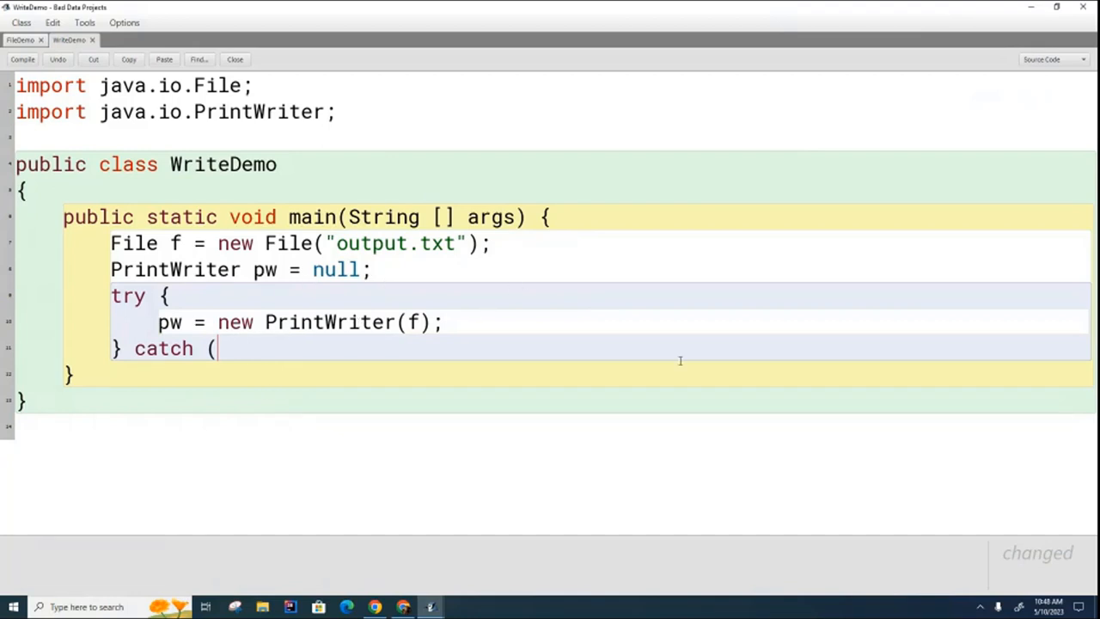
{"action": "type", "text": "Except"}
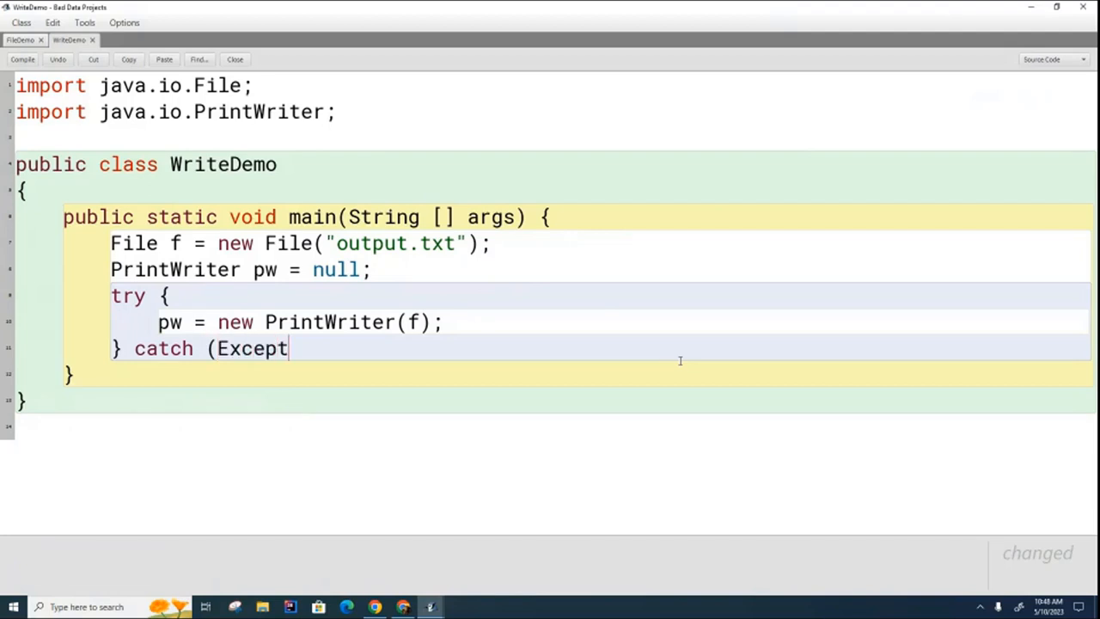
{"action": "type", "text": "ion e) {"}
Step: Add catch (Exception e) { } after the try block and compile the class
{"action": "key", "text": "Return"}
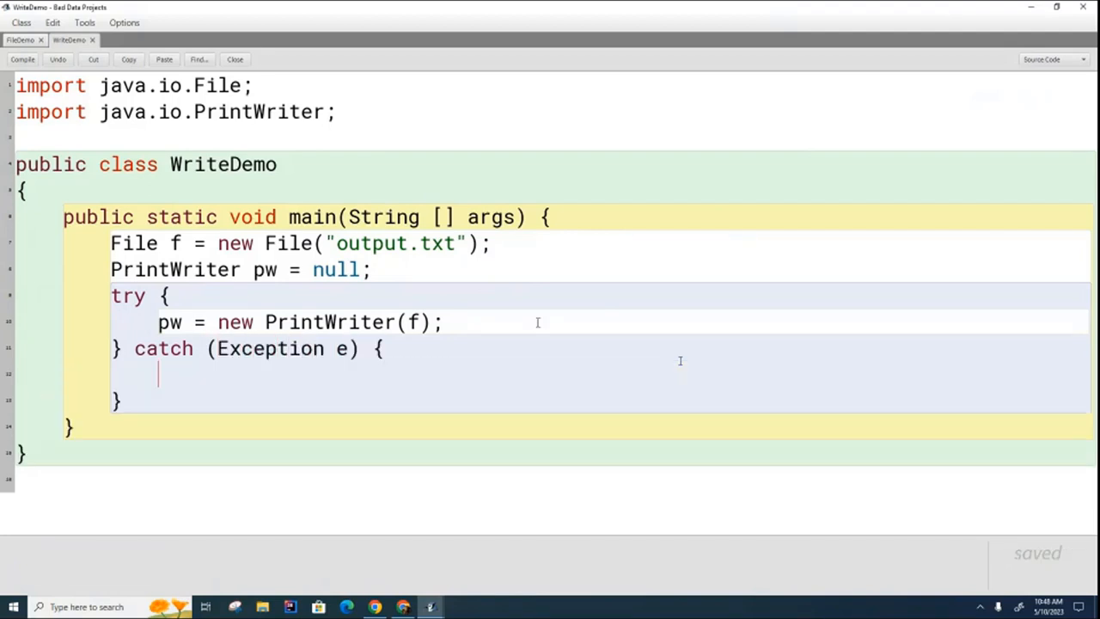
{"action": "left_click", "coordinate": [23, 60]}
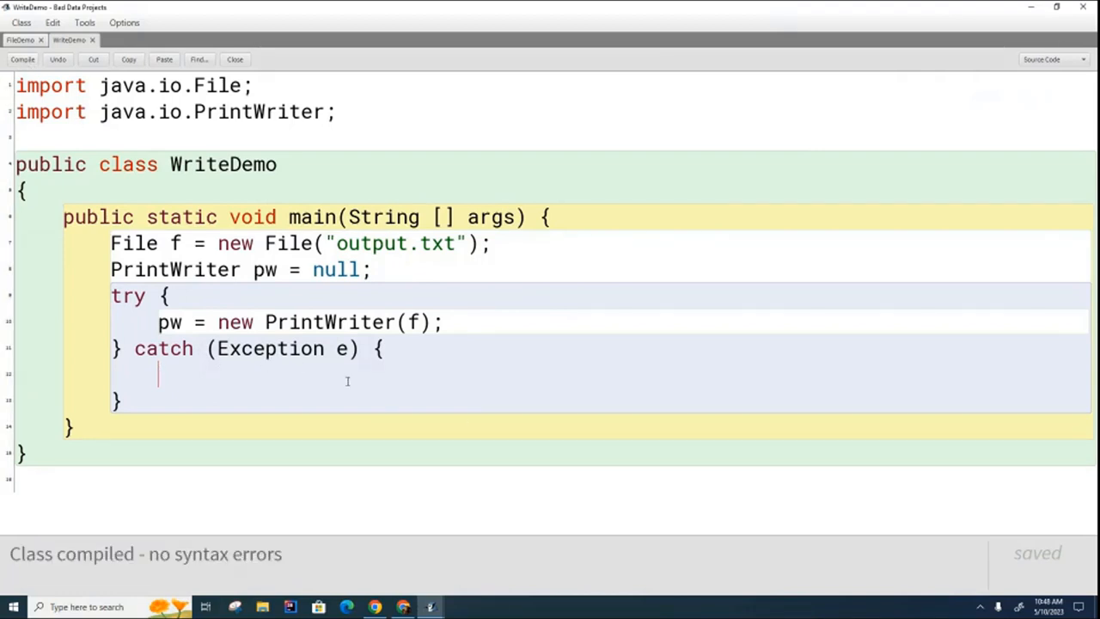
{"action": "type", "text": "System."}
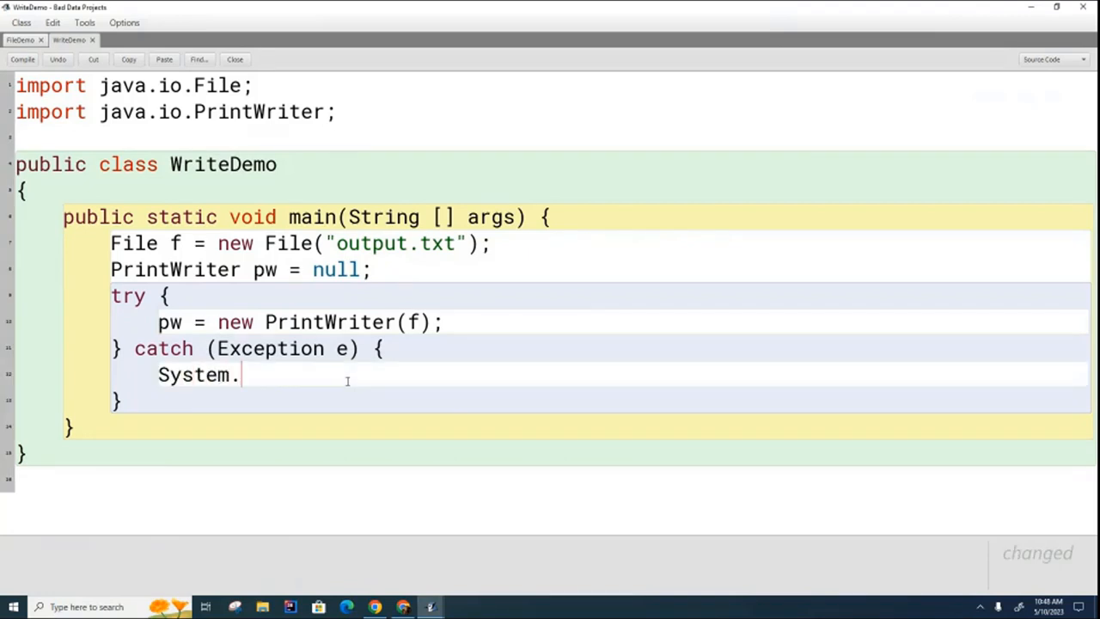
{"action": "type", "text": "out"}
{"action": "type", "text": "."}
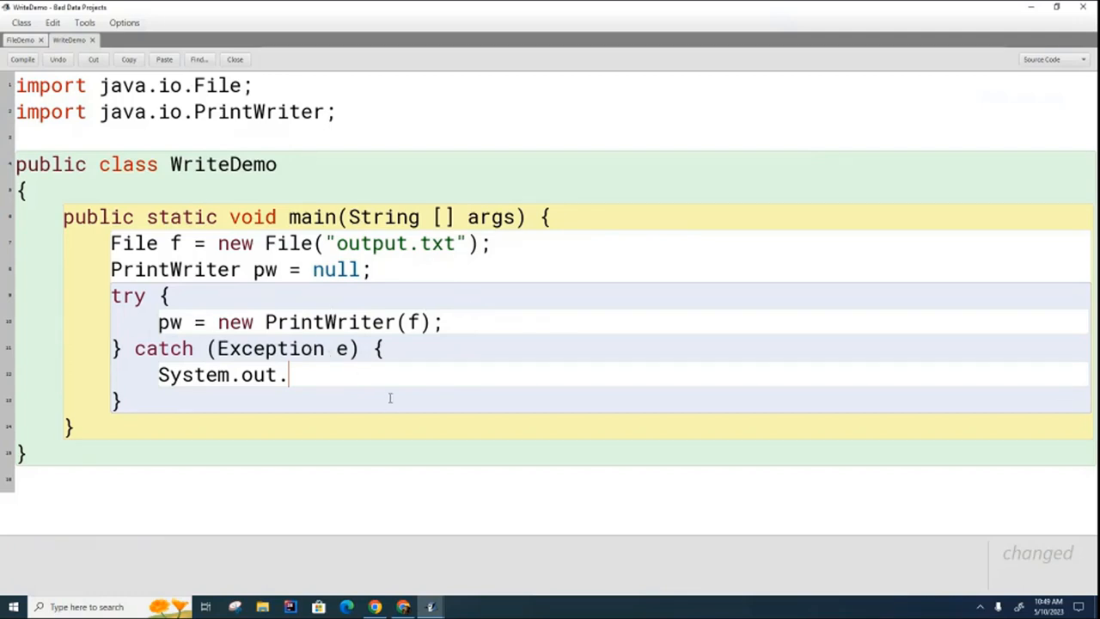
{"action": "type", "text": "print"}
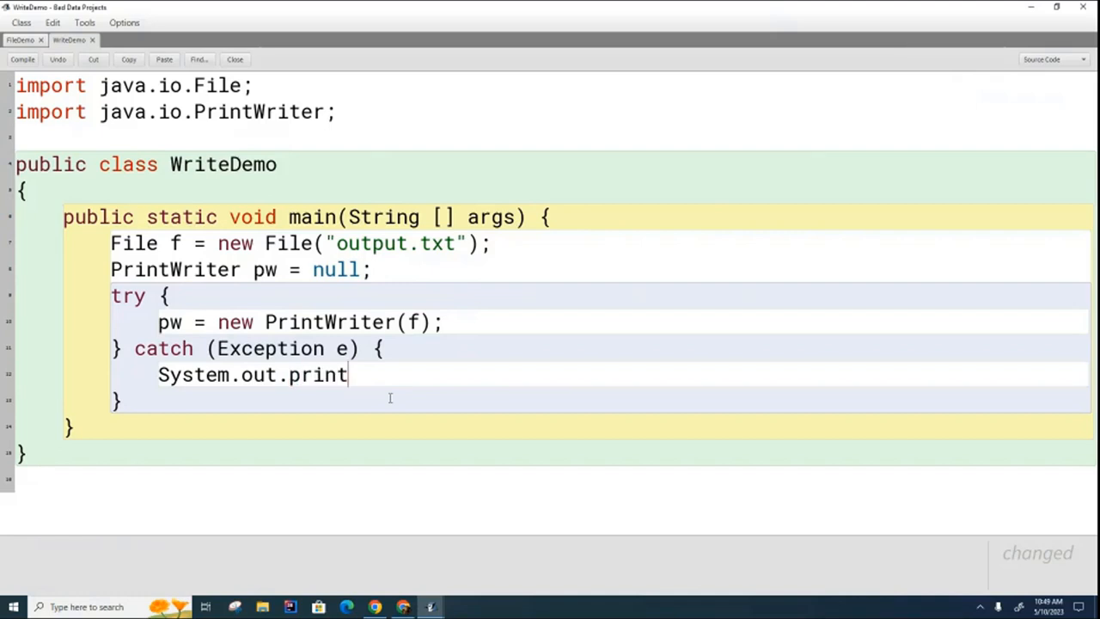
{"action": "type", "text": "ln(\"Cannot create file "}
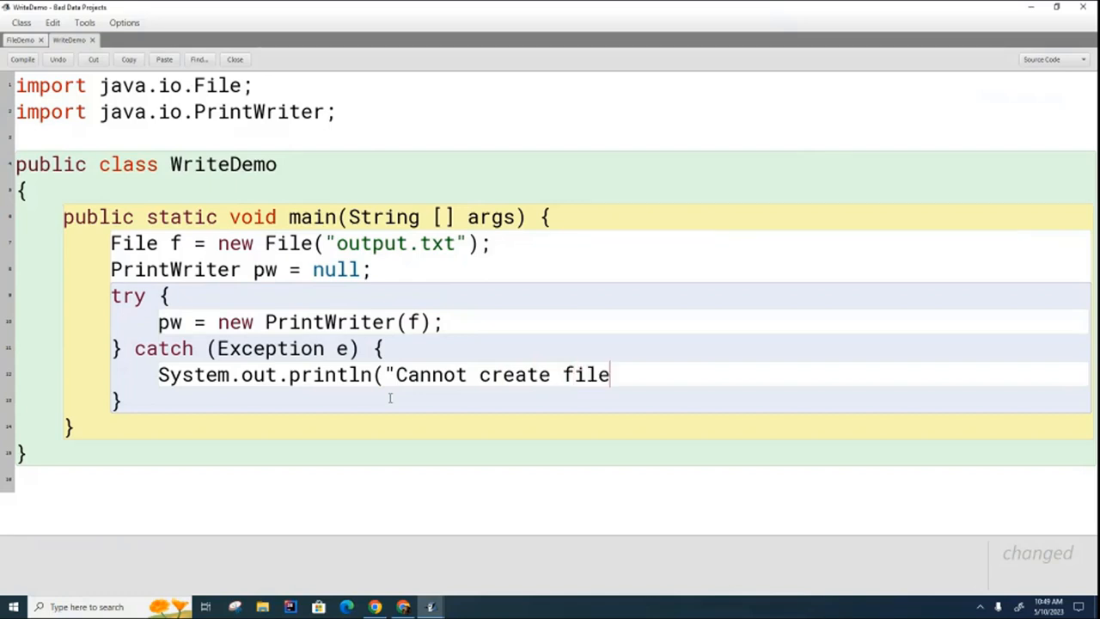
{"action": "type", "text": "out."}
Step: Have the catch block print the cannot-create message and call System.exit(1), then compile
{"action": "key", "text": "BackSpace"}
{"action": "type", "text": "put.txt in the curre"}
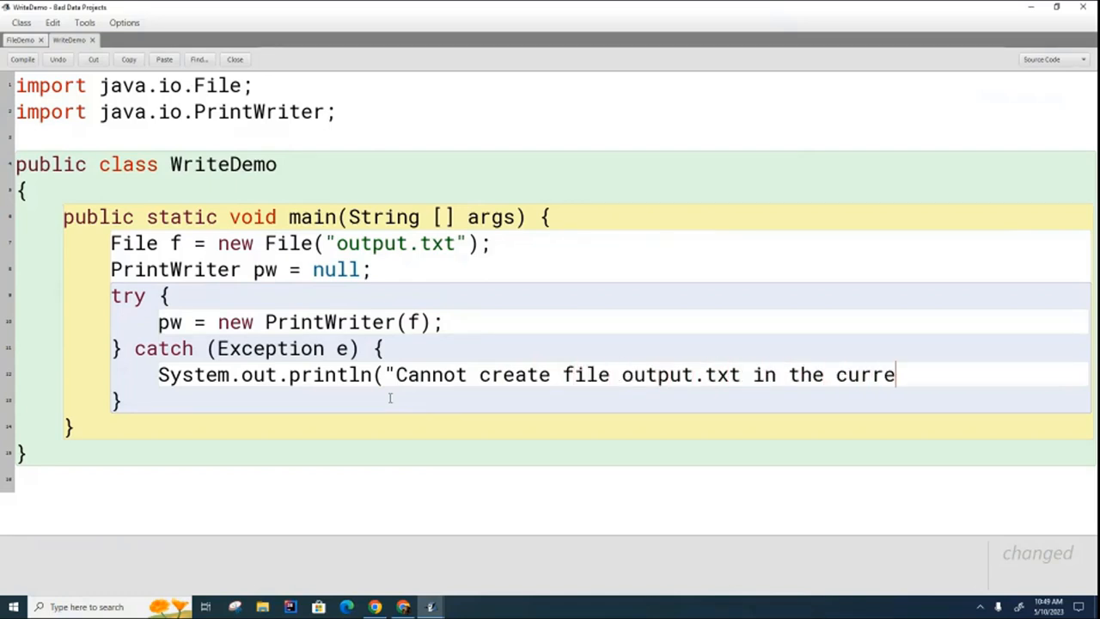
{"action": "type", "text": "nt directory.\");"}
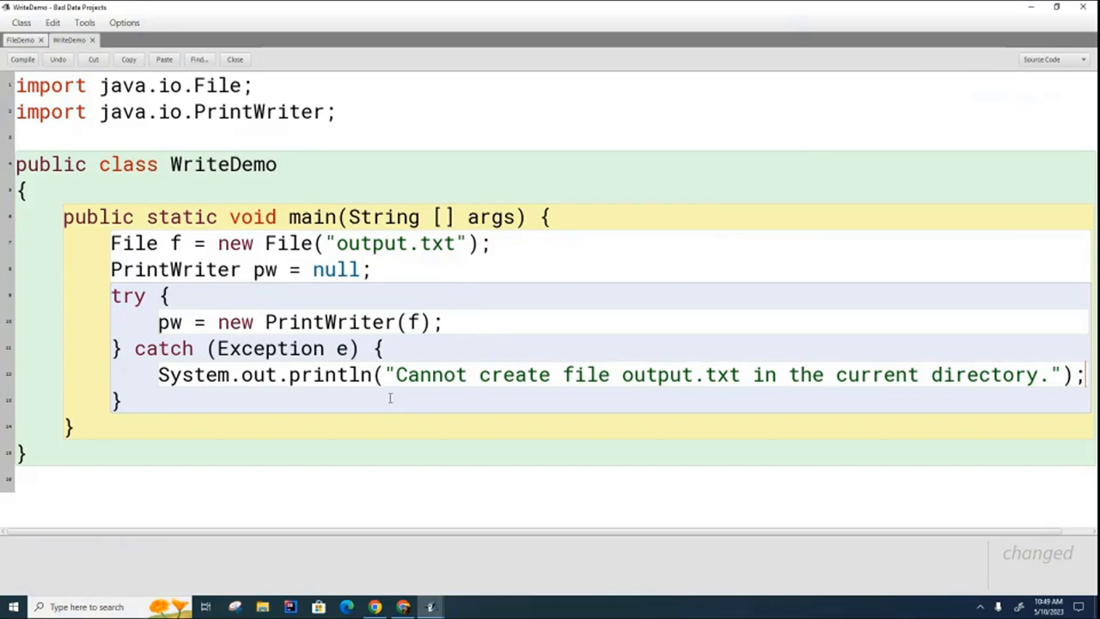
{"action": "key", "text": "Return"}
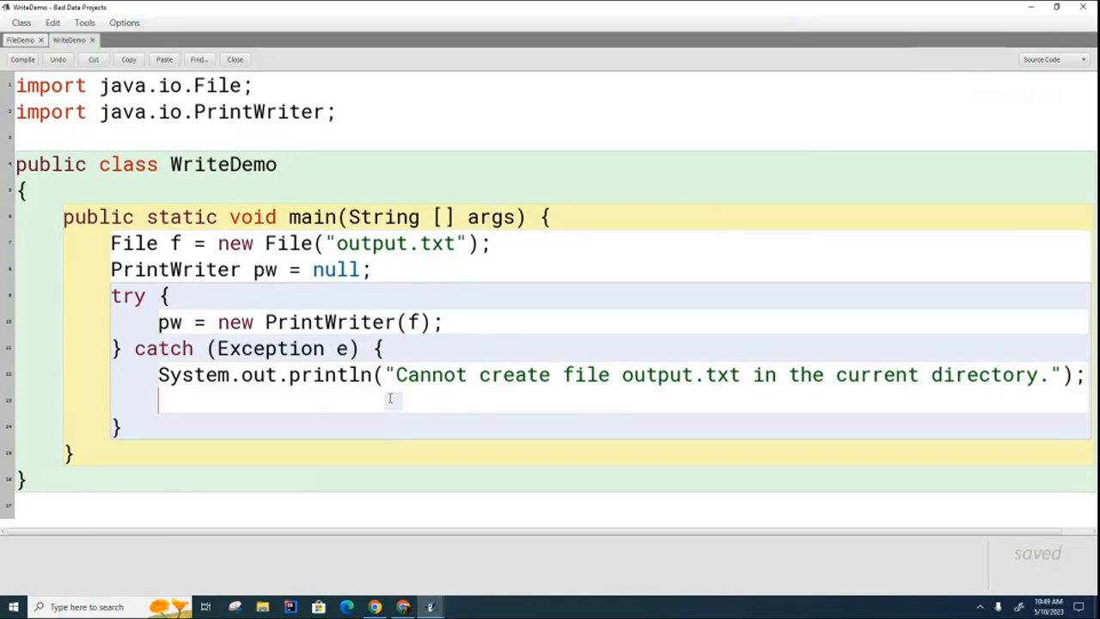
{"action": "type", "text": "System."}
{"action": "key", "text": "BackSpace"}
{"action": "key", "text": "BackSpace"}
{"action": "type", "text": "m.exit(1);"}
{"action": "key", "text": "ctrl+k"}
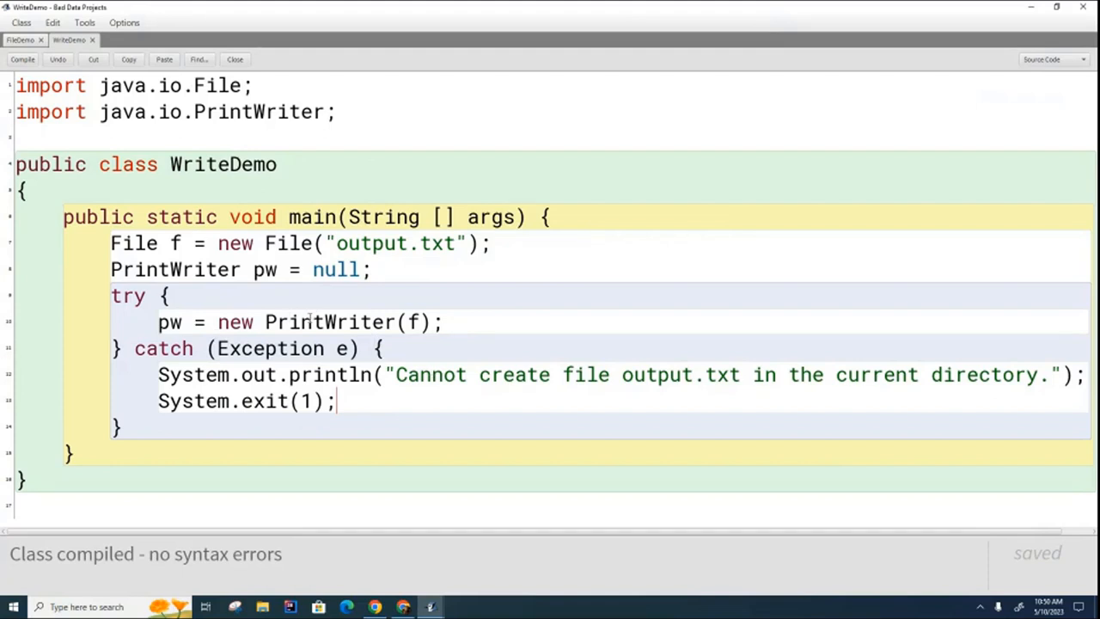
Step: After the catch, add pw.println("Hello, world!") and pw.close() with the must-close-files comment
{"action": "left_click", "coordinate": [151, 430]}
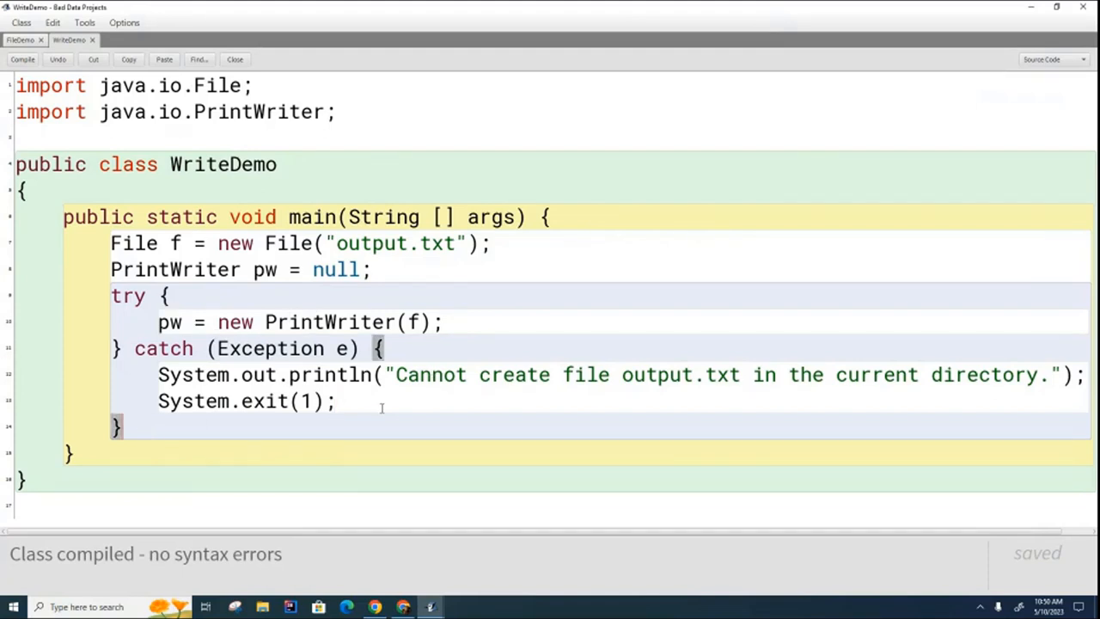
{"action": "key", "text": "Return"}
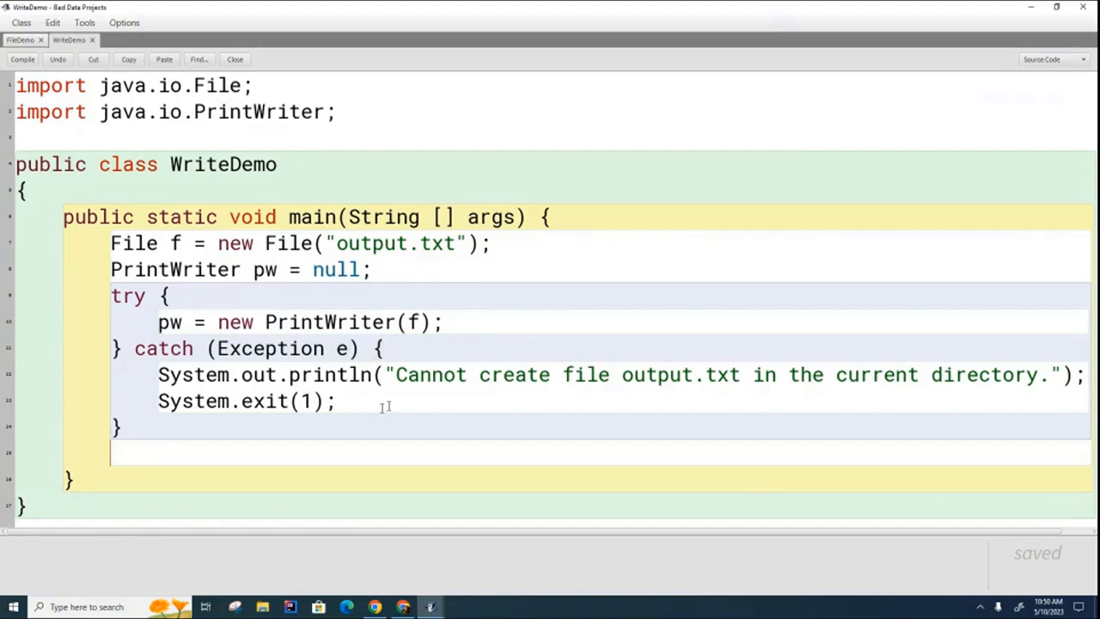
{"action": "type", "text": "pw.println(\"Hello, world!\");"}
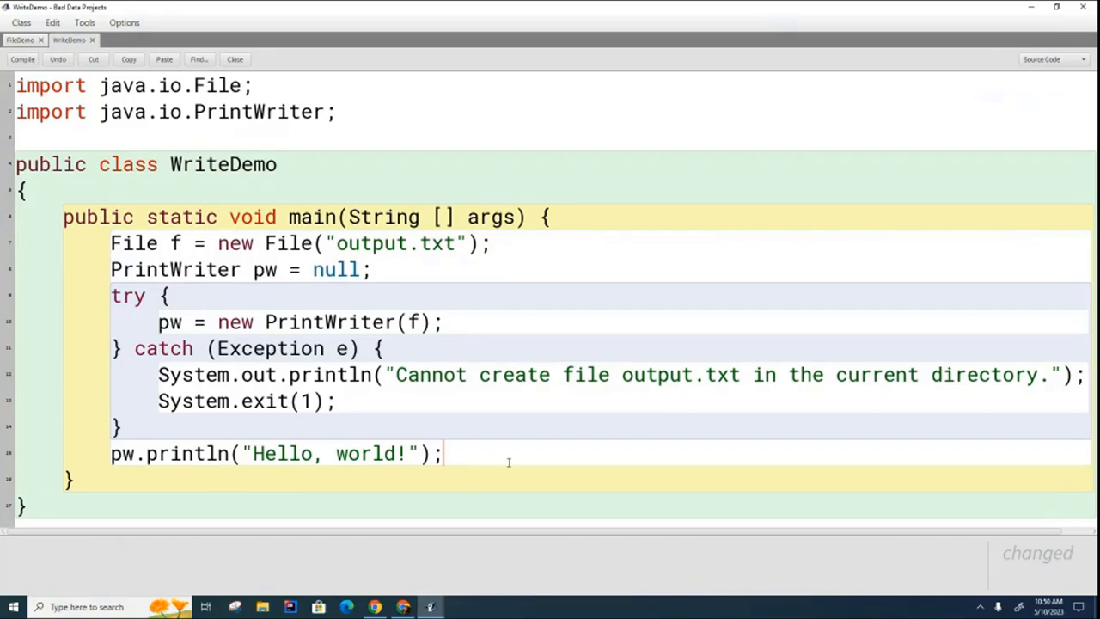
{"action": "key", "text": "Return"}
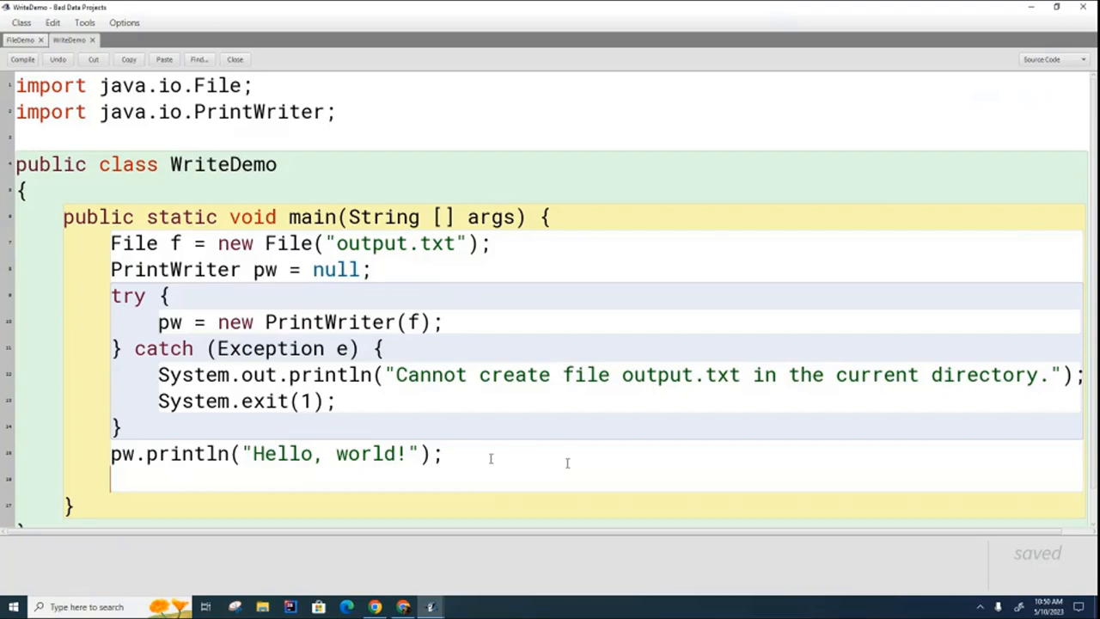
{"action": "type", "text": "pw.close"}
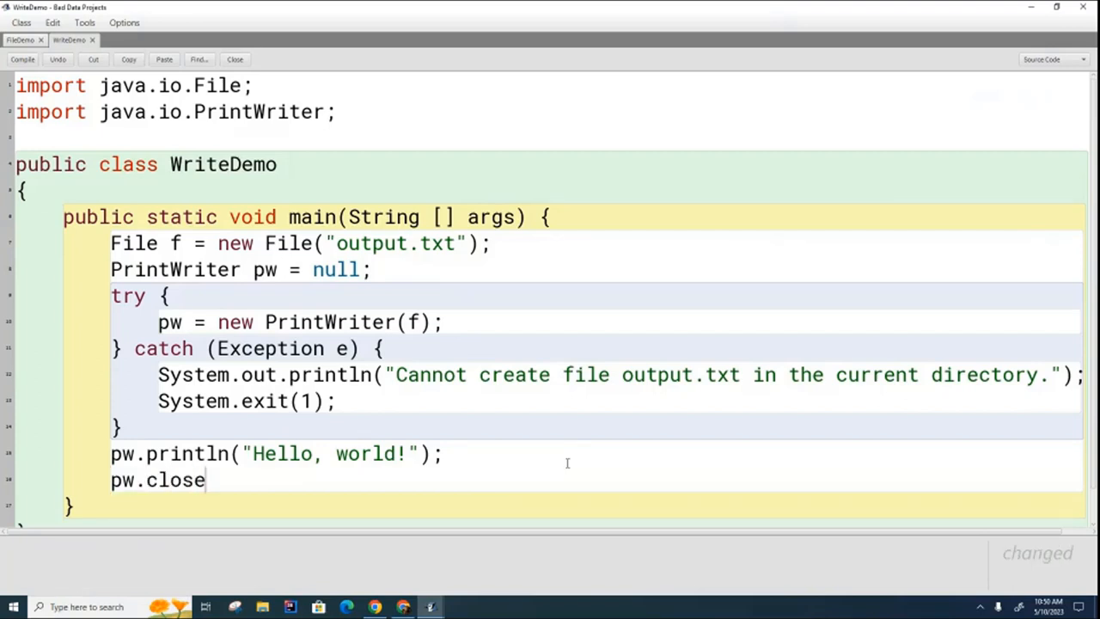
{"action": "type", "text": "(); // must close a"}
{"action": "key", "text": "BackSpace"}
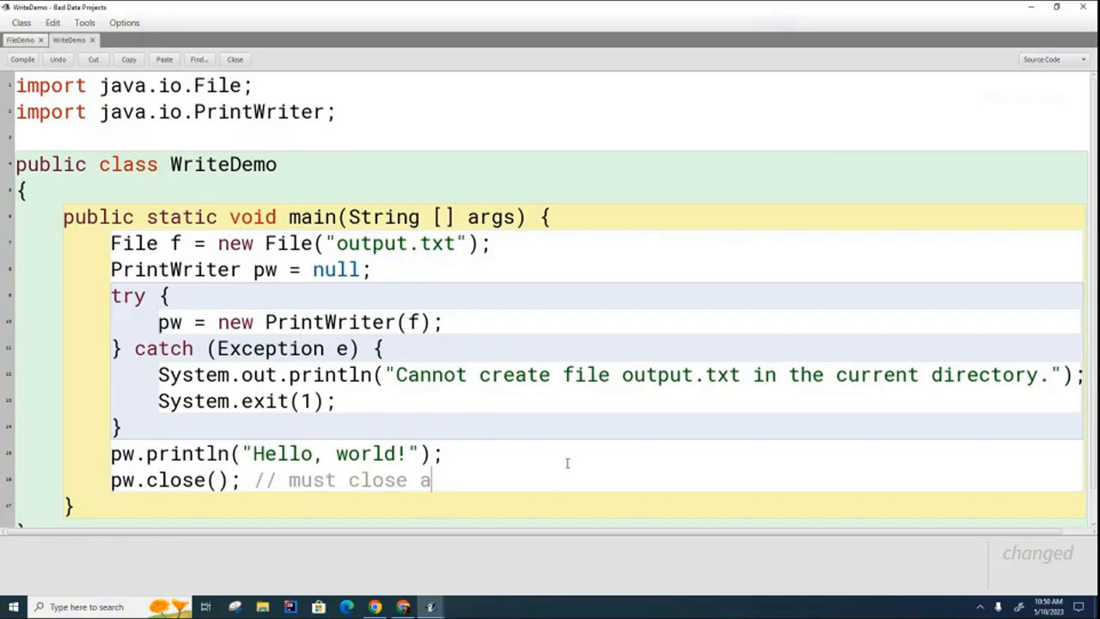
{"action": "type", "text": "ll open files before exiting the program"}
Step: Save the class and review the File, PrintWriter and exit lines while explaining
{"action": "key", "text": "ctrl+s"}
{"action": "left_click", "coordinate": [322, 375]}
{"action": "left_click", "coordinate": [491, 243]}
{"action": "left_click", "coordinate": [135, 270]}
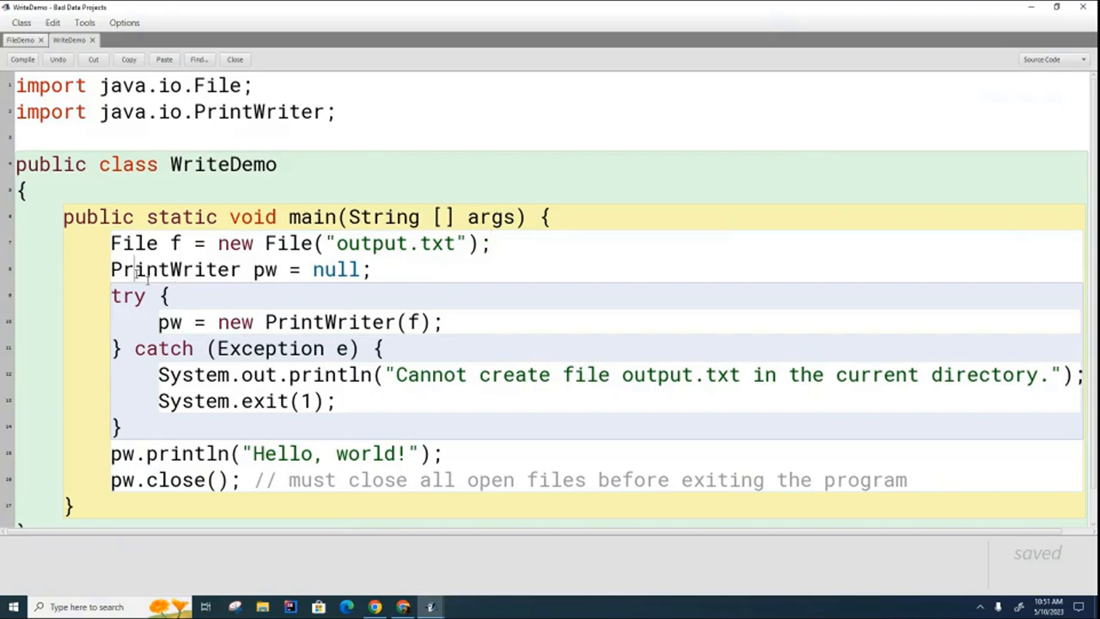
{"action": "left_click", "coordinate": [406, 324]}
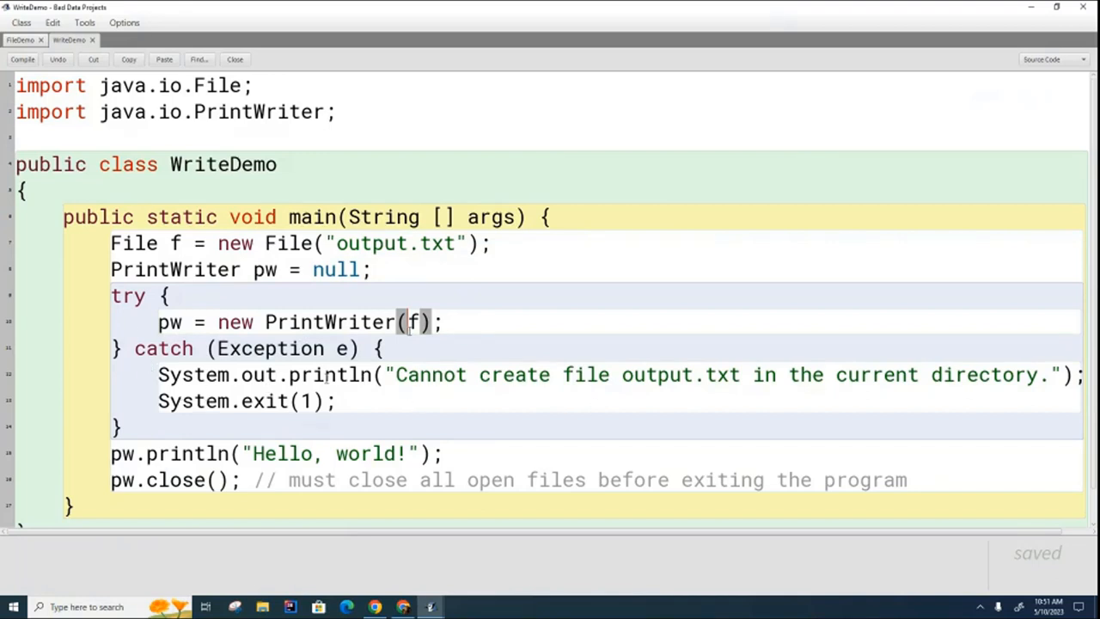
{"action": "left_click", "coordinate": [253, 404]}
Step: Add a second pw.println("more stuff") line after the Hello, world! line
{"action": "left_click", "coordinate": [110, 452]}
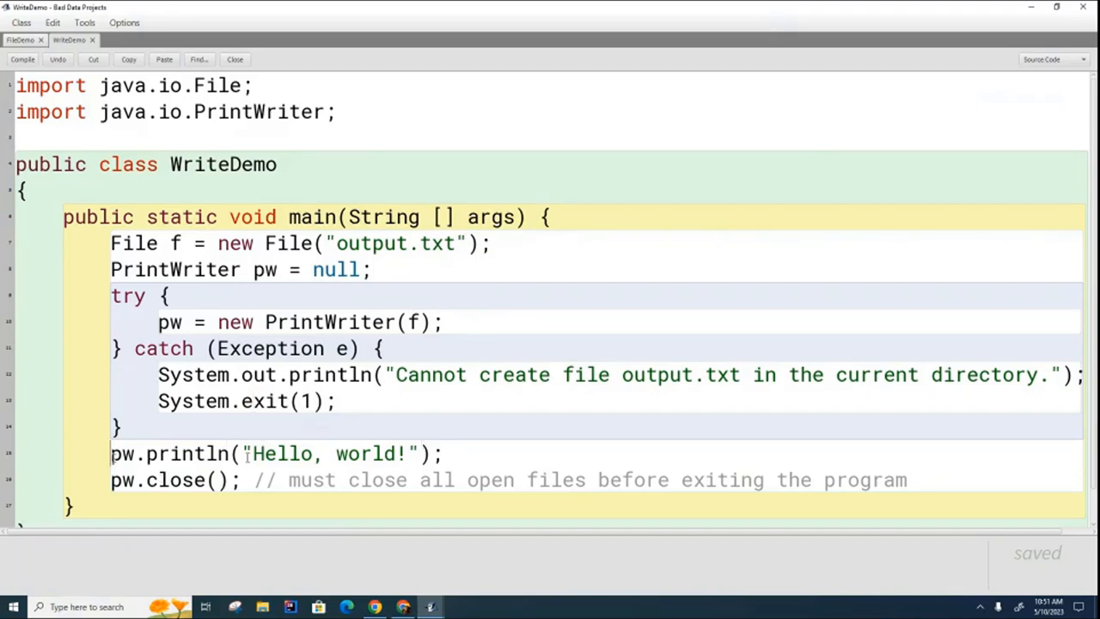
{"action": "left_click_drag", "start_coordinate": [246, 453], "coordinate": [384, 453]}
{"action": "left_click", "coordinate": [456, 452]}
{"action": "key", "text": "Return"}
{"action": "type", "text": "pw.println(\"more stuff\");"}
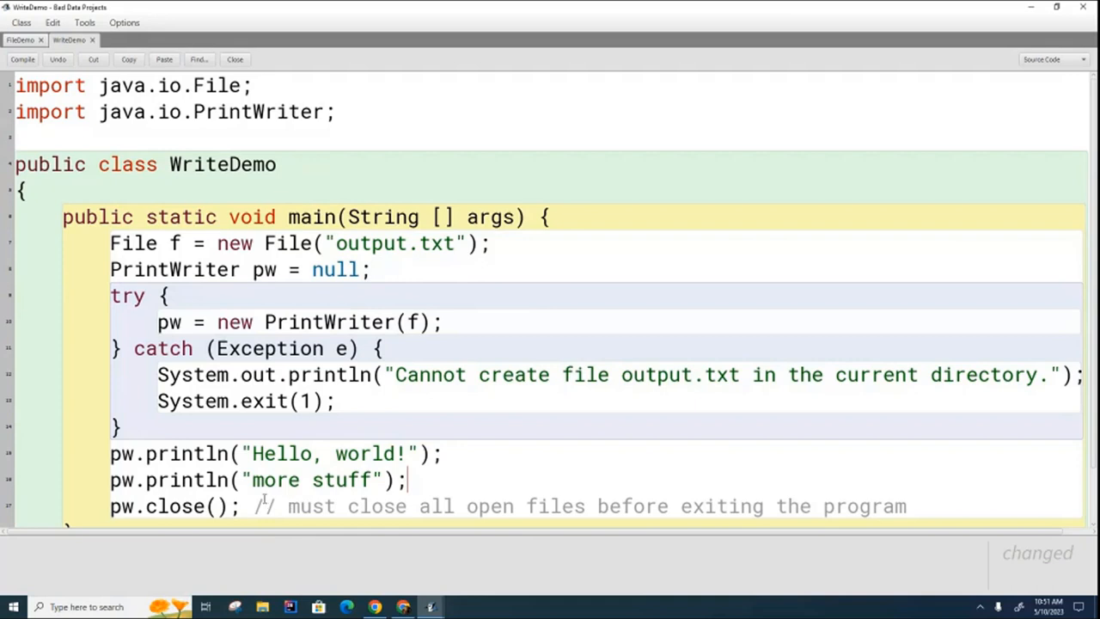
{"action": "scroll", "coordinate": [266, 498], "scroll_direction": "down", "scroll_amount": 1}
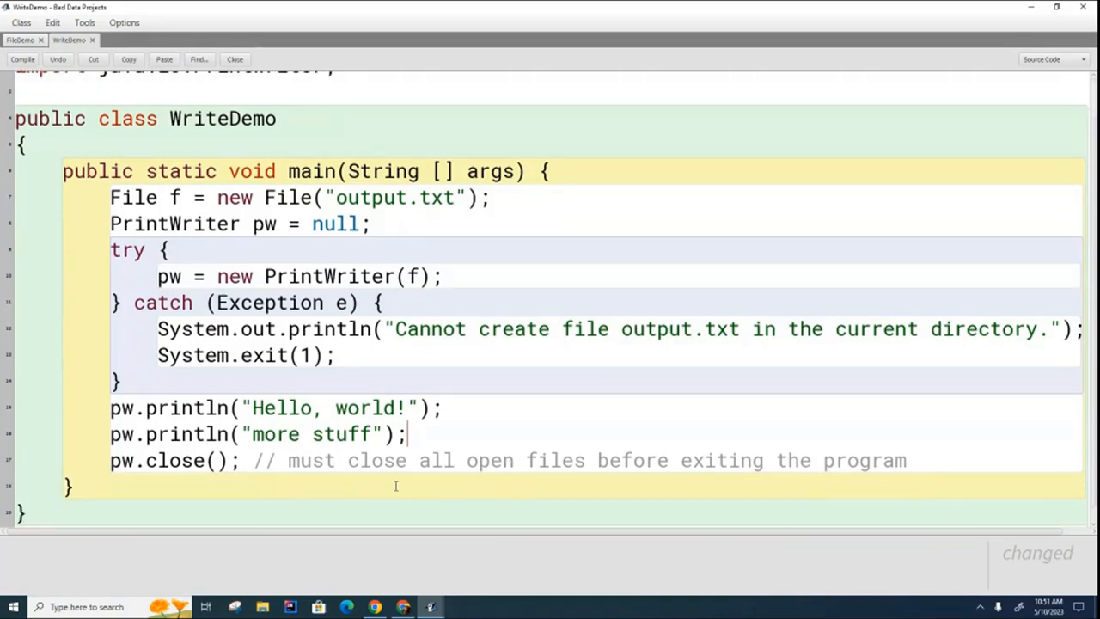
Step: Compile WriteDemo, close its editor and bring up the project folder showing output.txt
{"action": "left_click", "coordinate": [23, 59]}
{"action": "left_click", "coordinate": [1082, 7]}
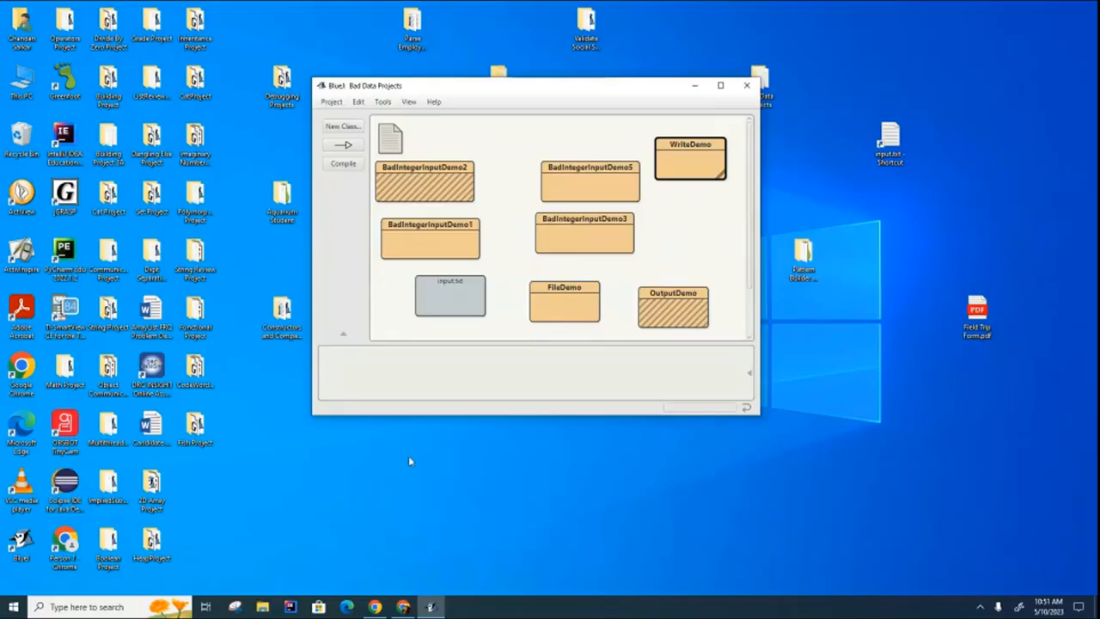
{"action": "left_click", "coordinate": [262, 607]}
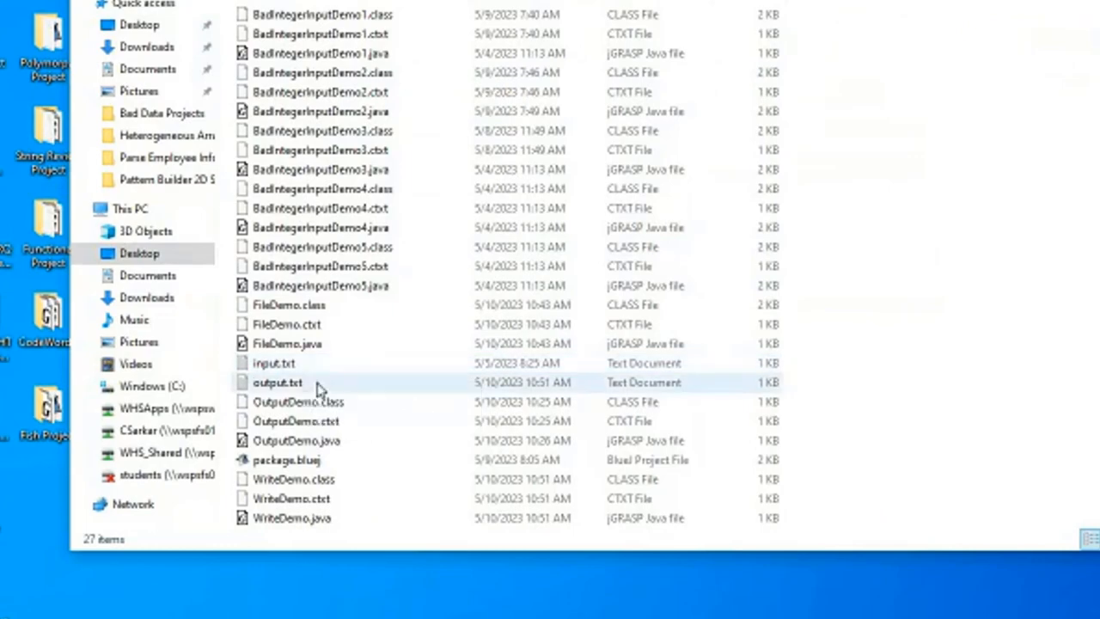
Step: View output.txt in Notepad showing 'Hello, world!' and 'more stuff', then close Notepad and the folder window
{"action": "double_click", "coordinate": [288, 383]}
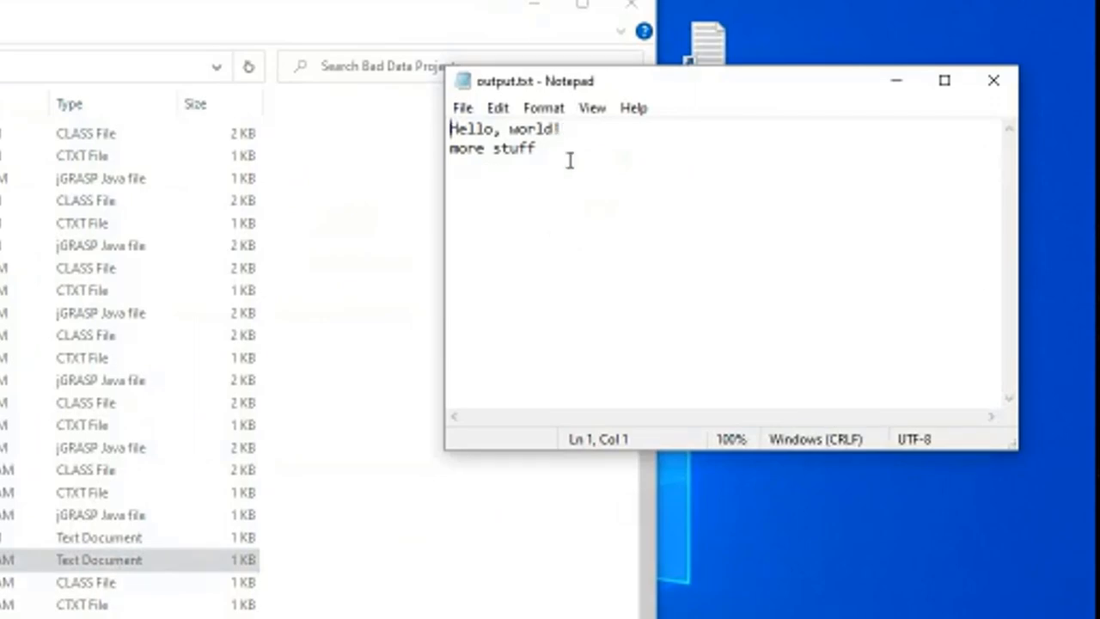
{"action": "left_click", "coordinate": [557, 162]}
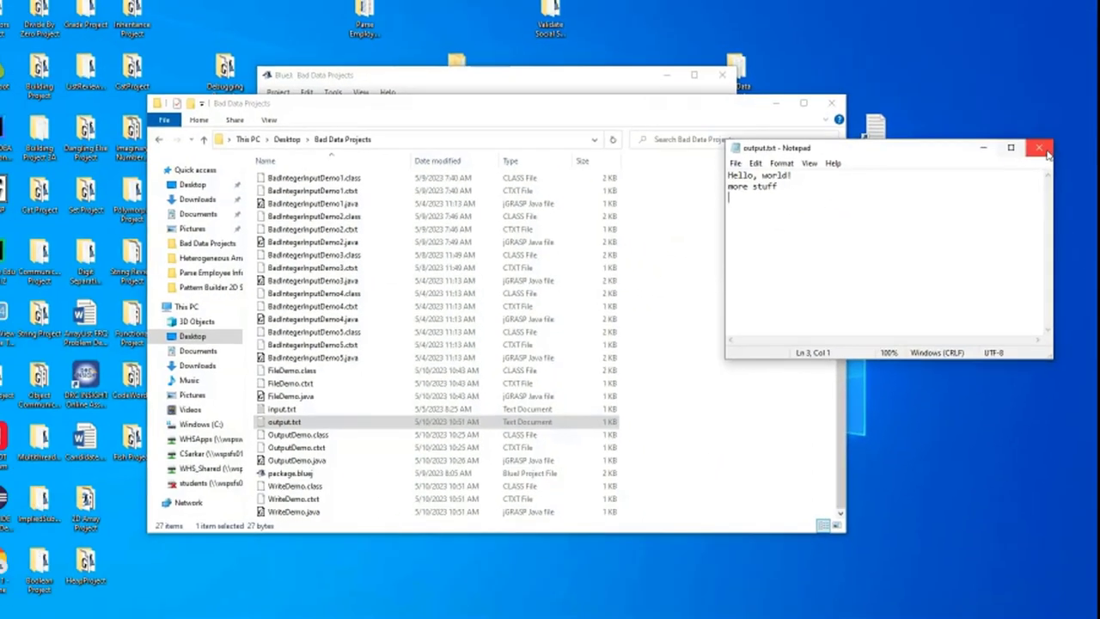
{"action": "left_click", "coordinate": [1040, 216]}
{"action": "left_click", "coordinate": [796, 112]}
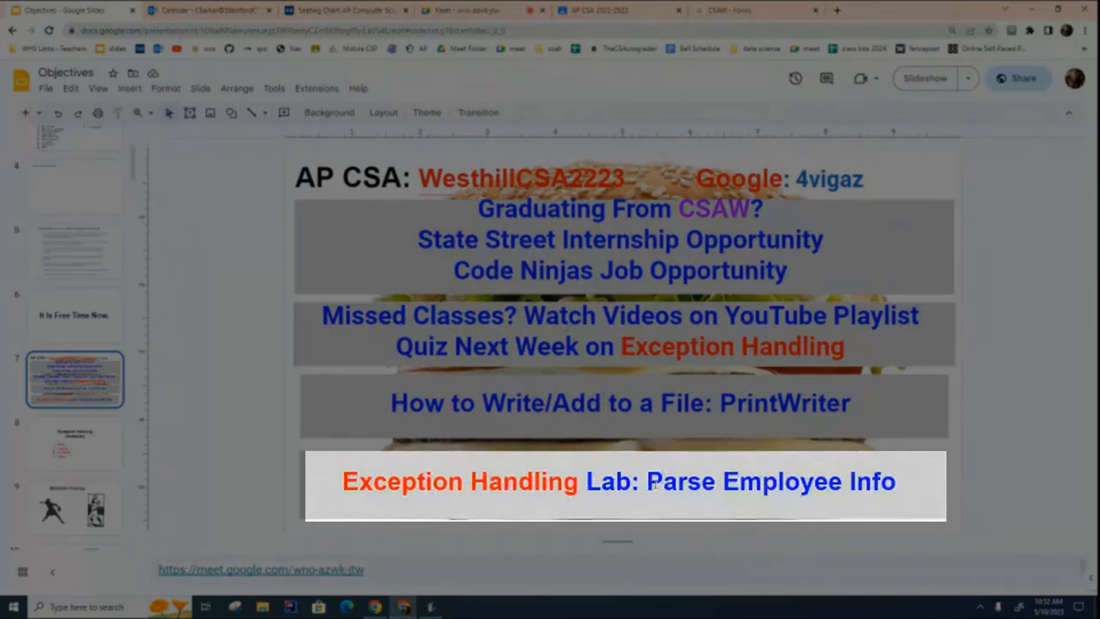
Step: Select the words 'Parse Employee Info' in the Exception Handling Lab line on the Objectives slide
{"action": "left_click_drag", "start_coordinate": [653, 484], "coordinate": [910, 483]}
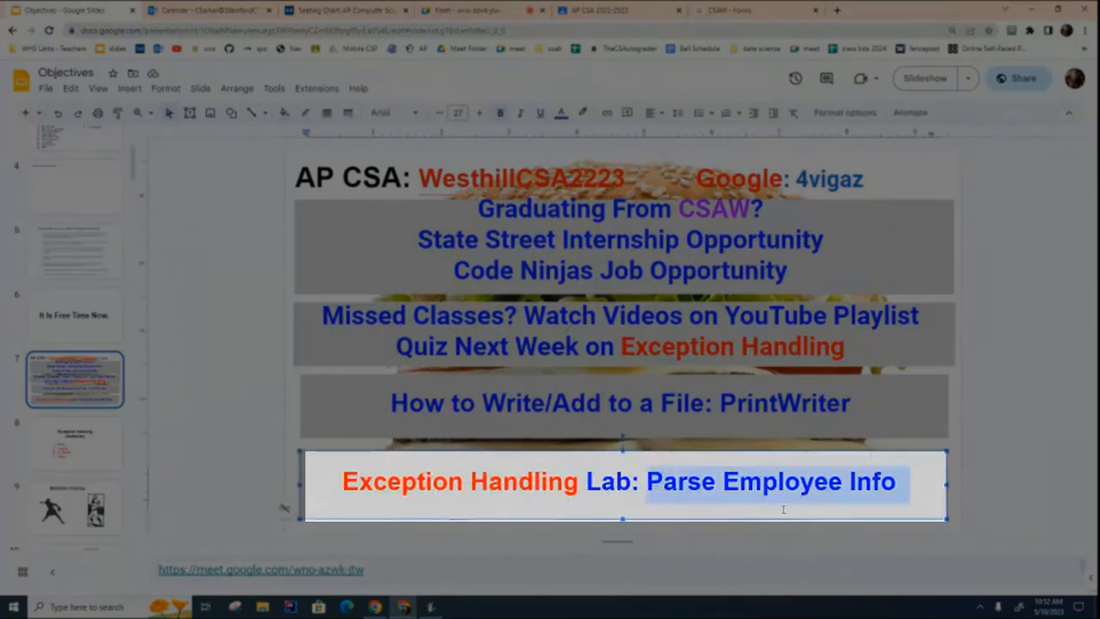